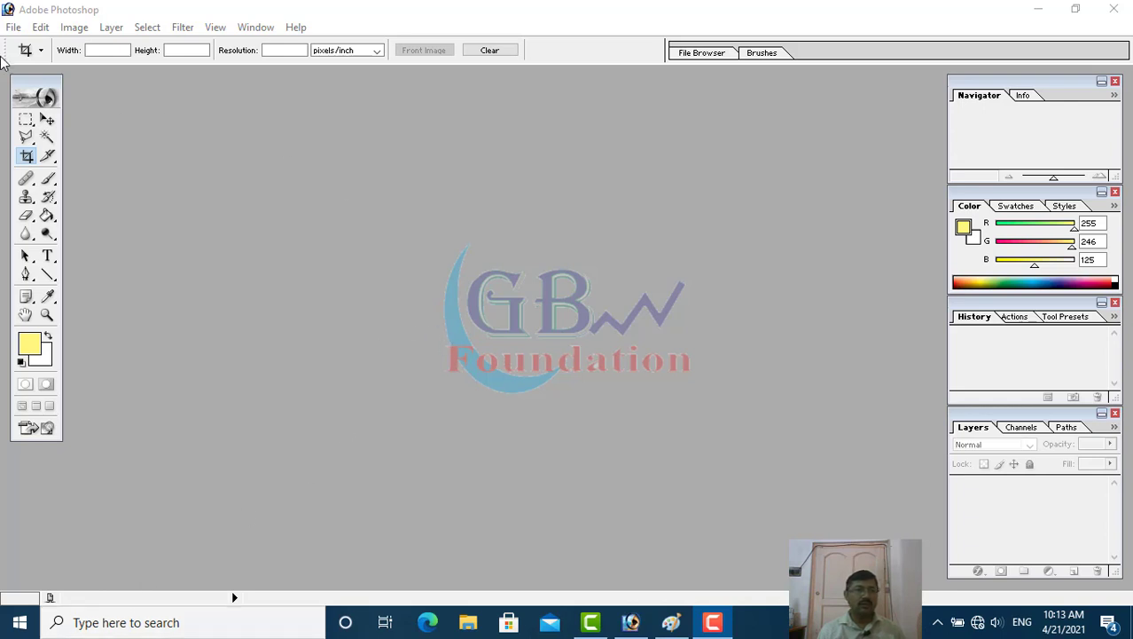
Start a new document with width and height measured in inches
left_click(13, 27)
left_click(37, 44)
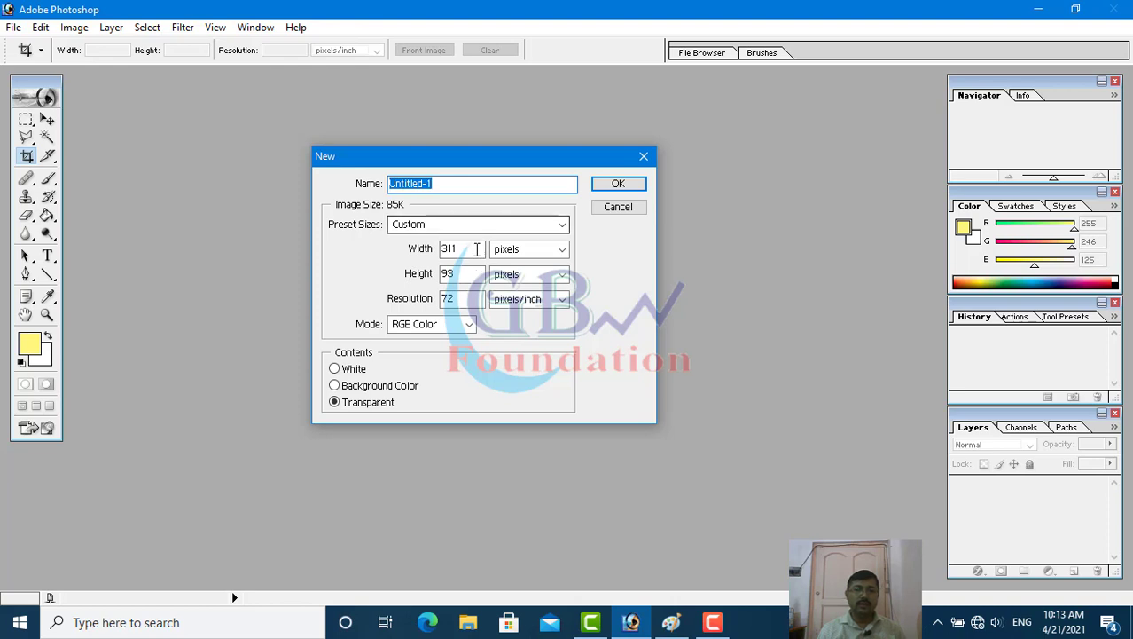
left_click(530, 250)
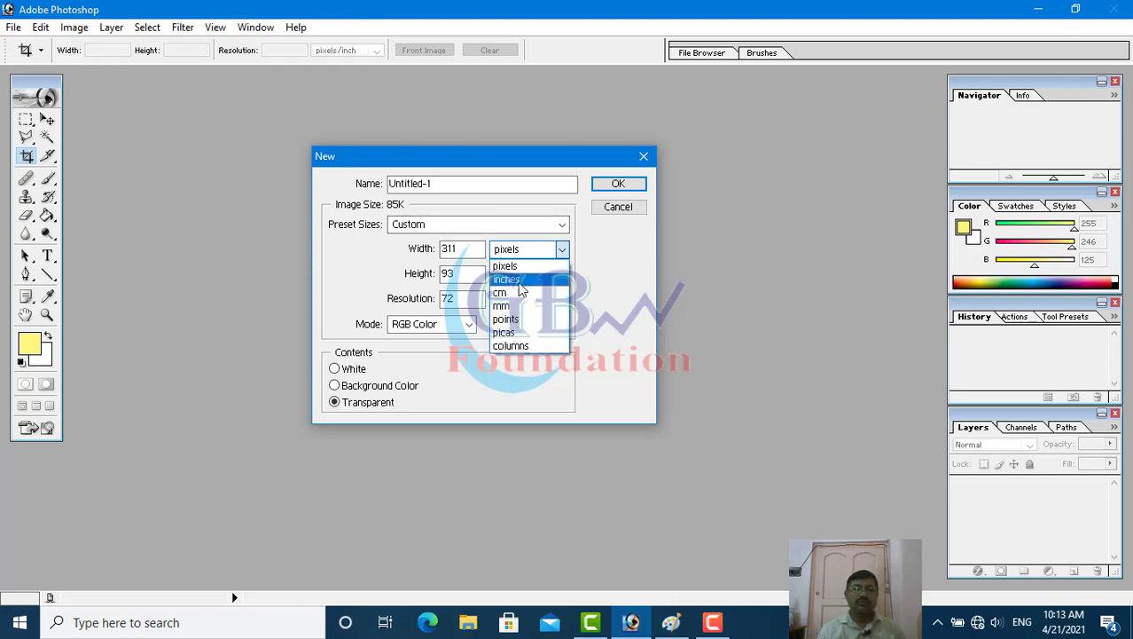
left_click(507, 278)
left_click(527, 280)
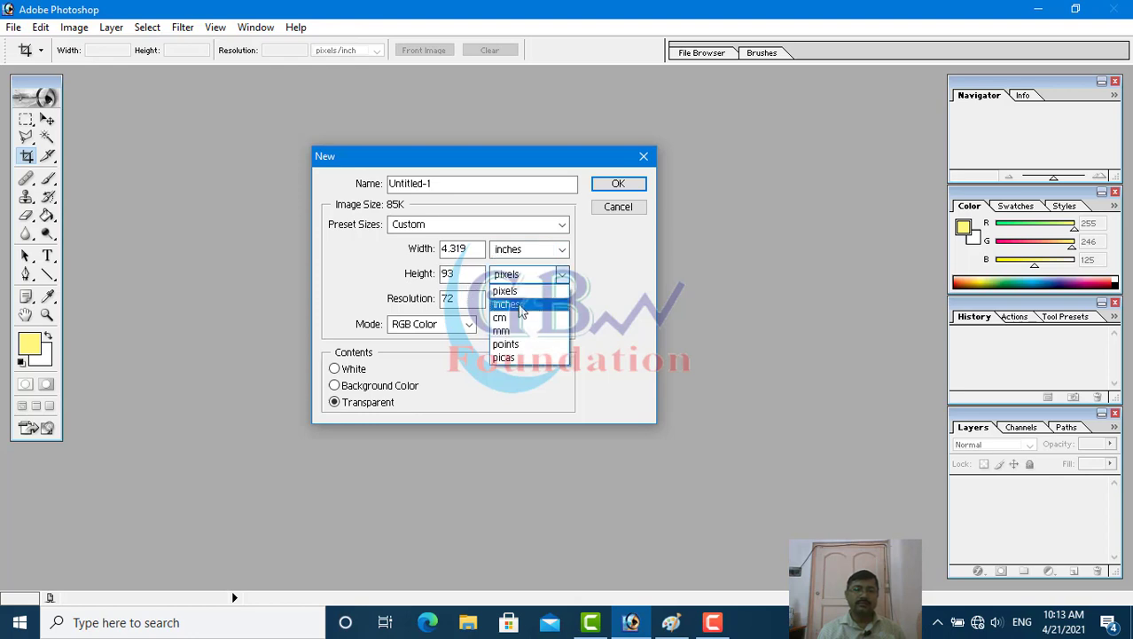
left_click(514, 296)
left_click(452, 249)
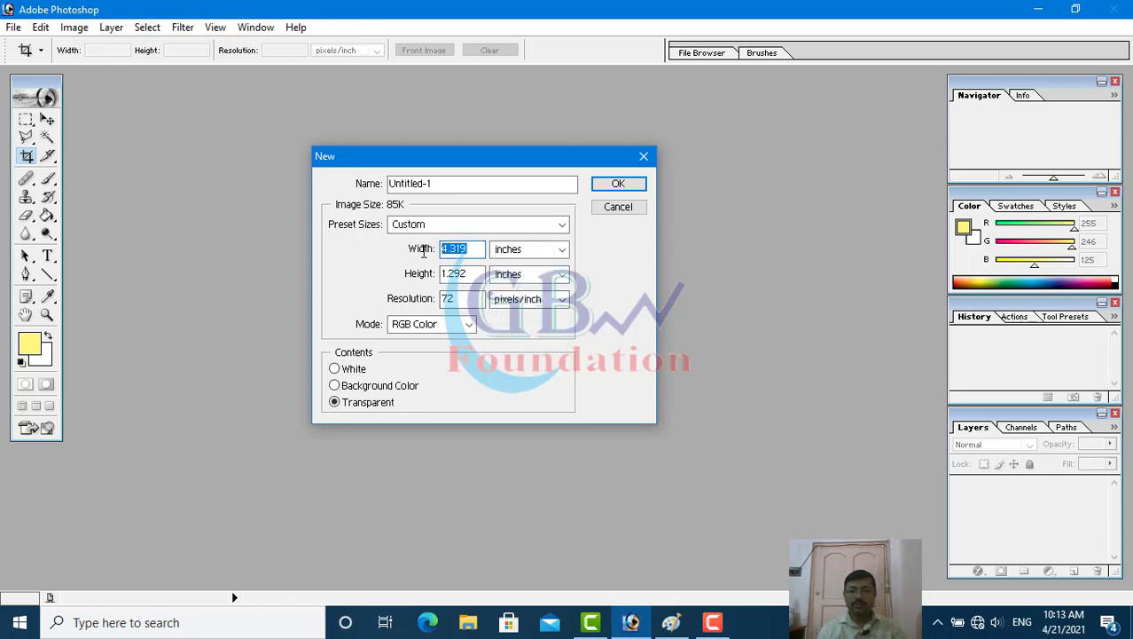
Make it 7 × 5 inches at 300 ppi, CMYK Color, with a transparent background
type("7")
mouse_move(451, 276)
left_mouse_down()
mouse_move(425, 280)
mouse_move(426, 301)
left_mouse_up()
type("5")
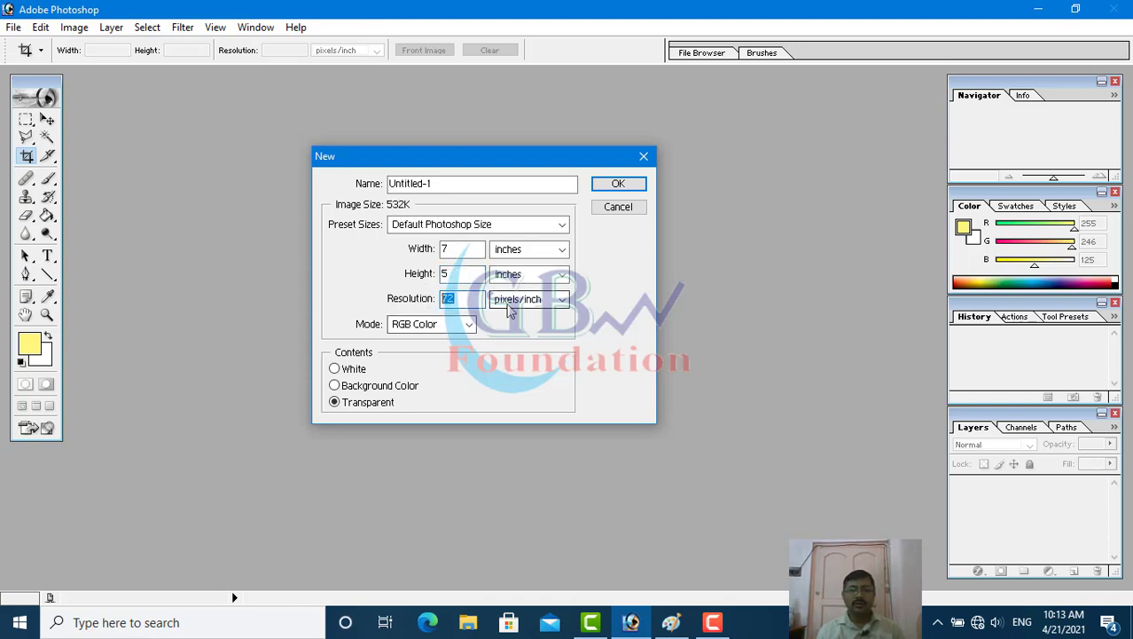
type("300")
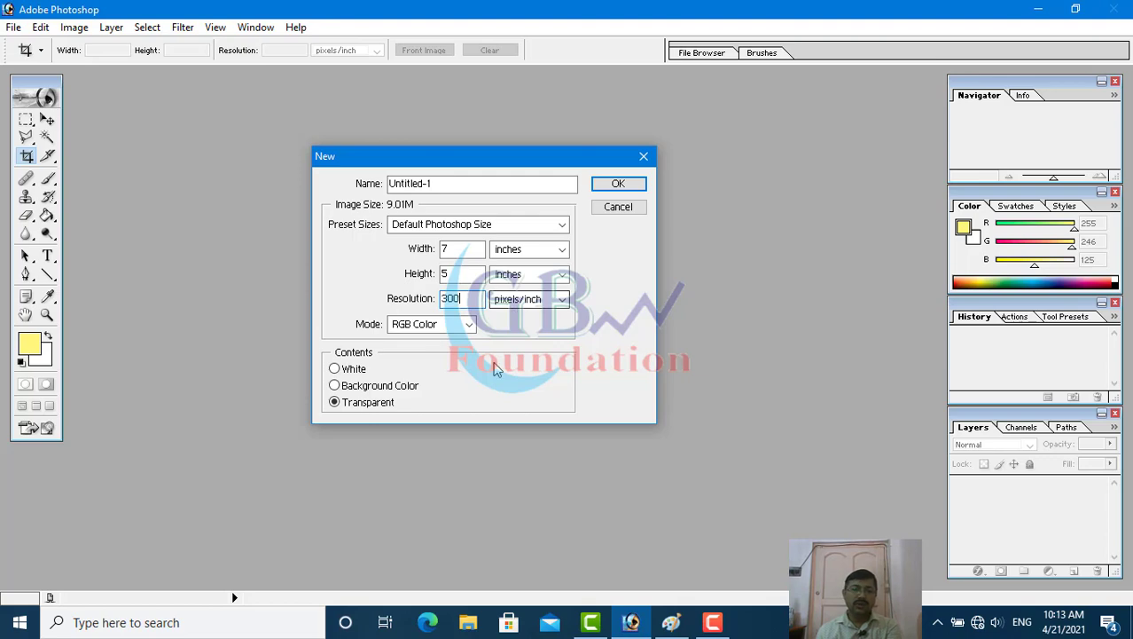
key("Tab")
left_click(453, 331)
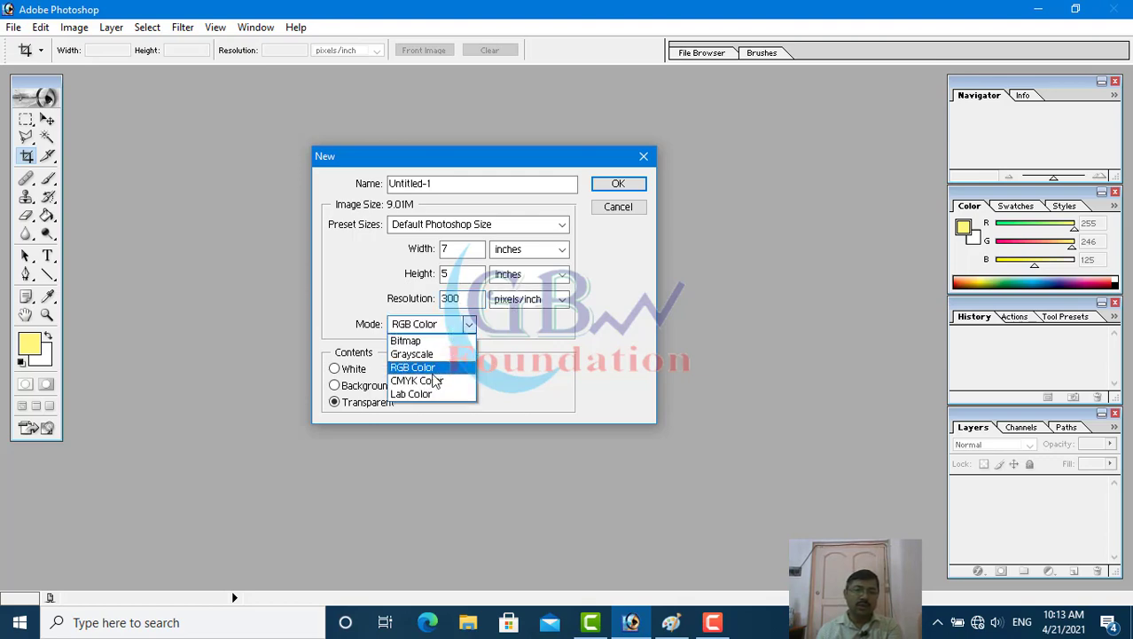
left_click(444, 380)
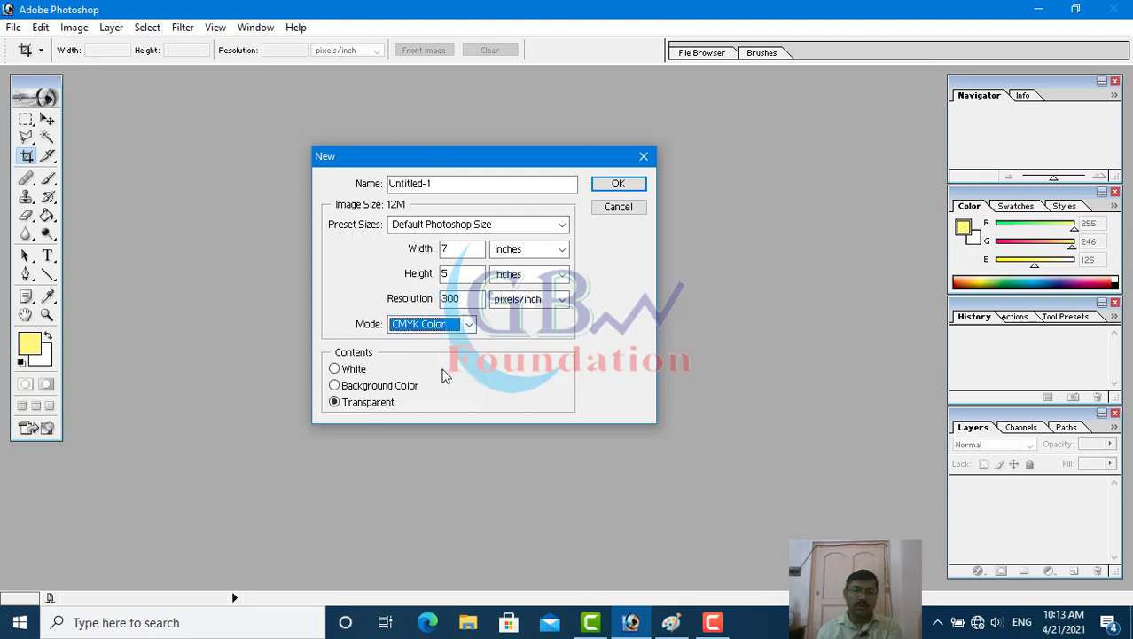
left_click(617, 184)
left_click_drag(374, 87, 477, 95)
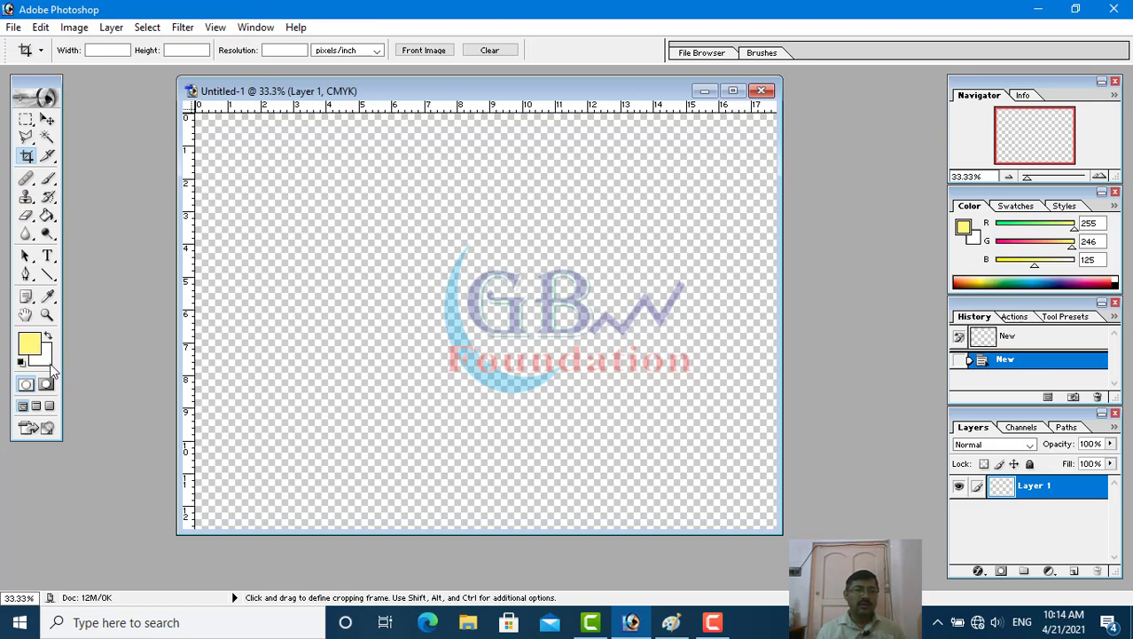
Set the background colour to dark blue 041D98
left_click(51, 359)
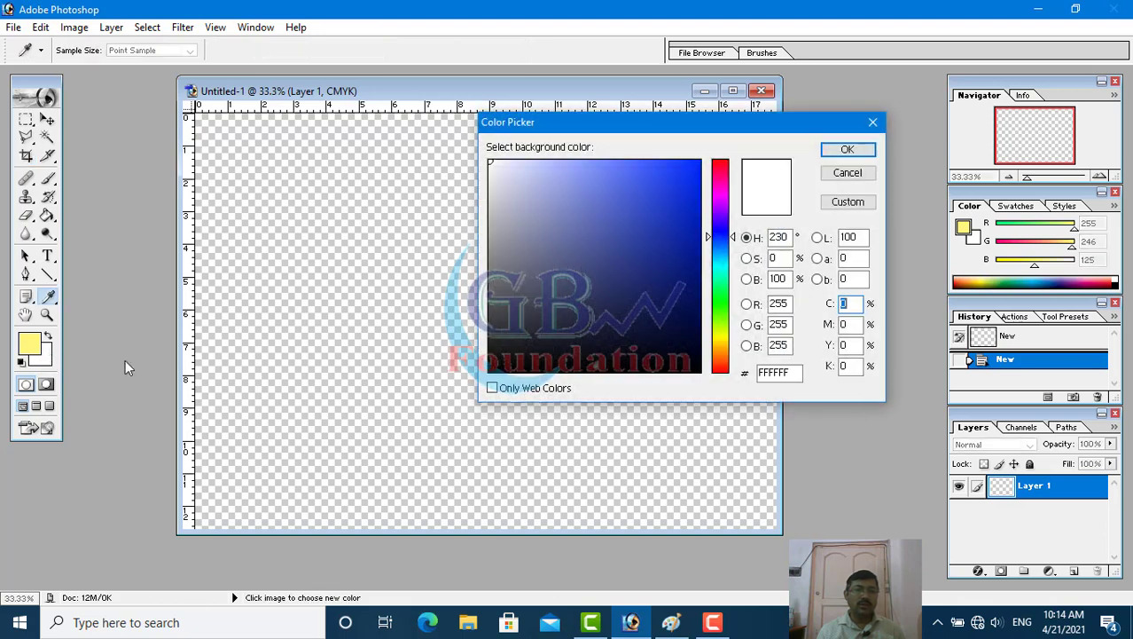
left_click_drag(683, 218, 695, 245)
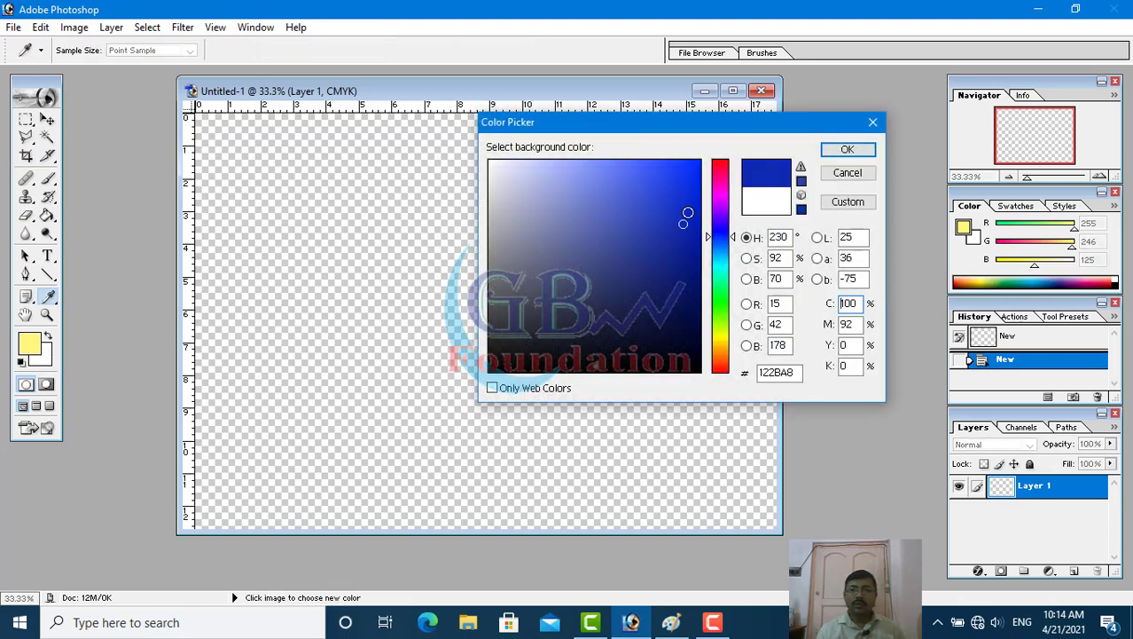
left_click(845, 150)
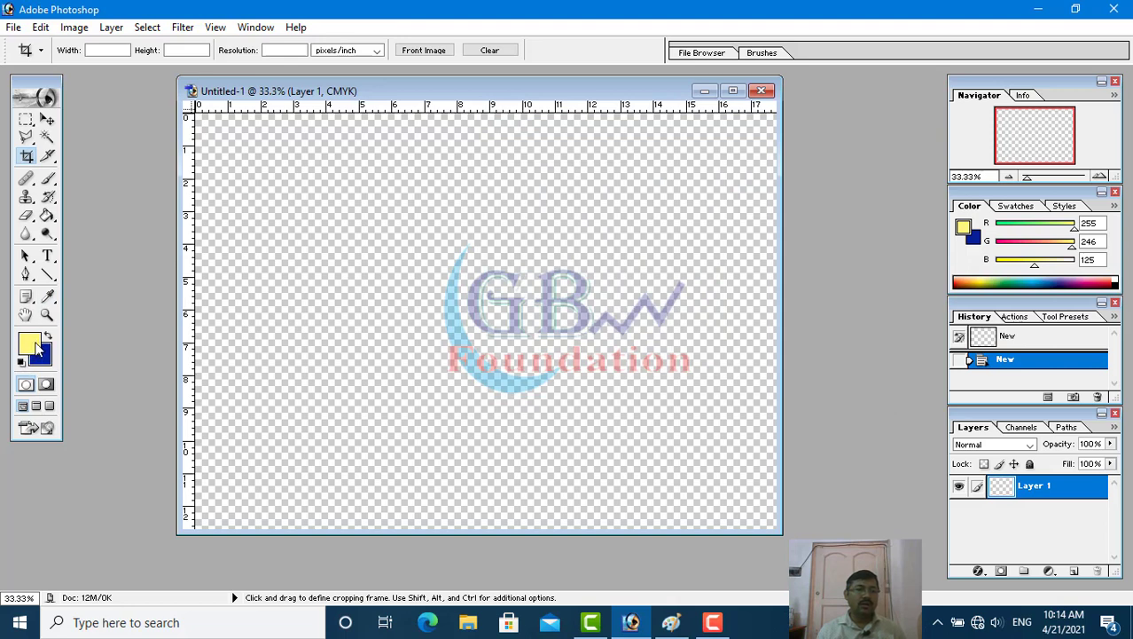
Set the foreground colour to white (FFFFFF)
left_click(36, 344)
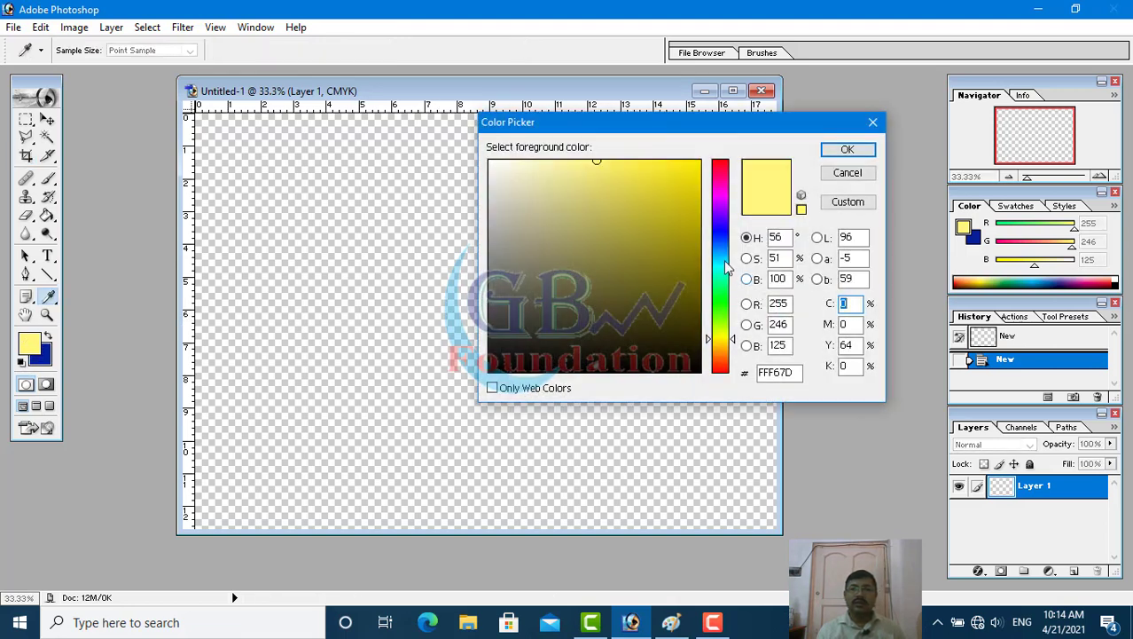
left_click_drag(496, 170, 489, 160)
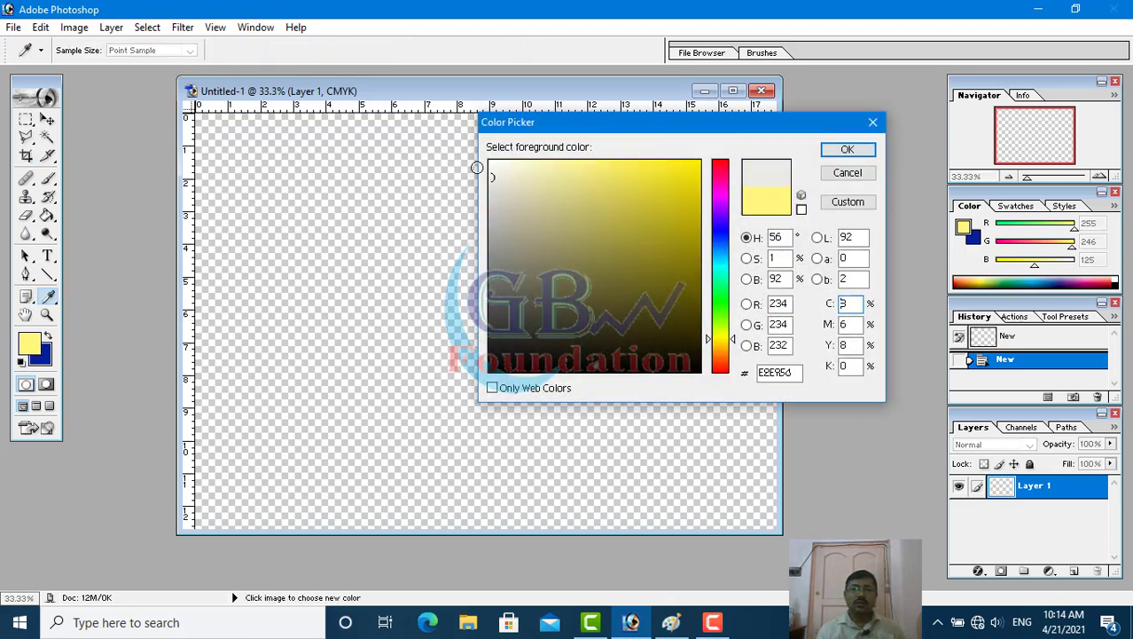
left_click(843, 152)
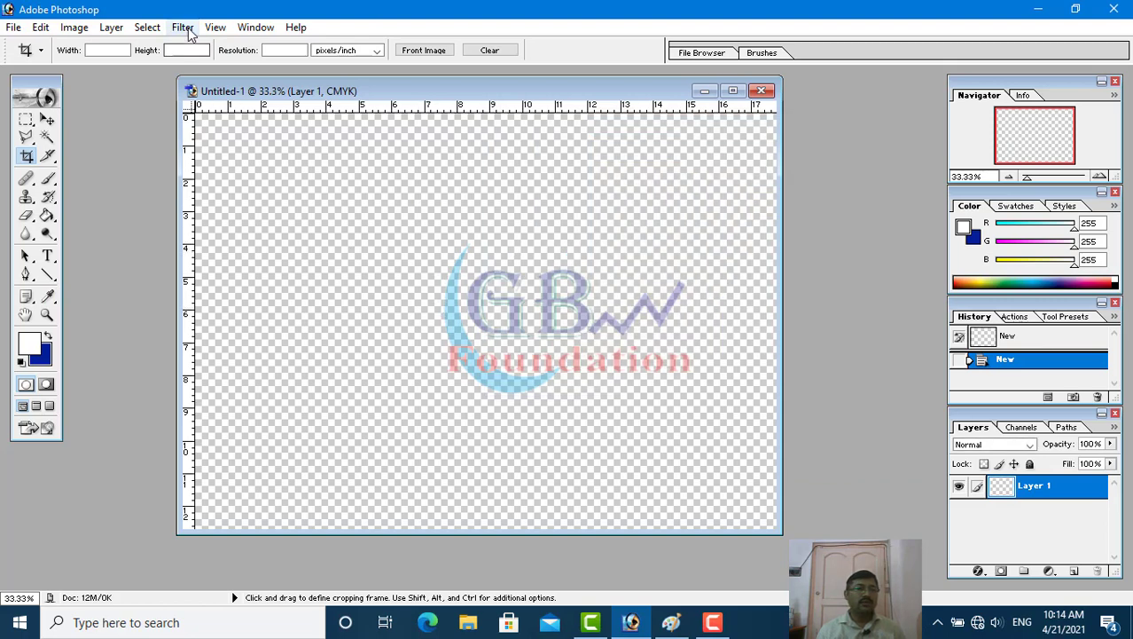
Fill Layer 1 with blue-and-white clouds using Filter > Render > Clouds
left_click(47, 119)
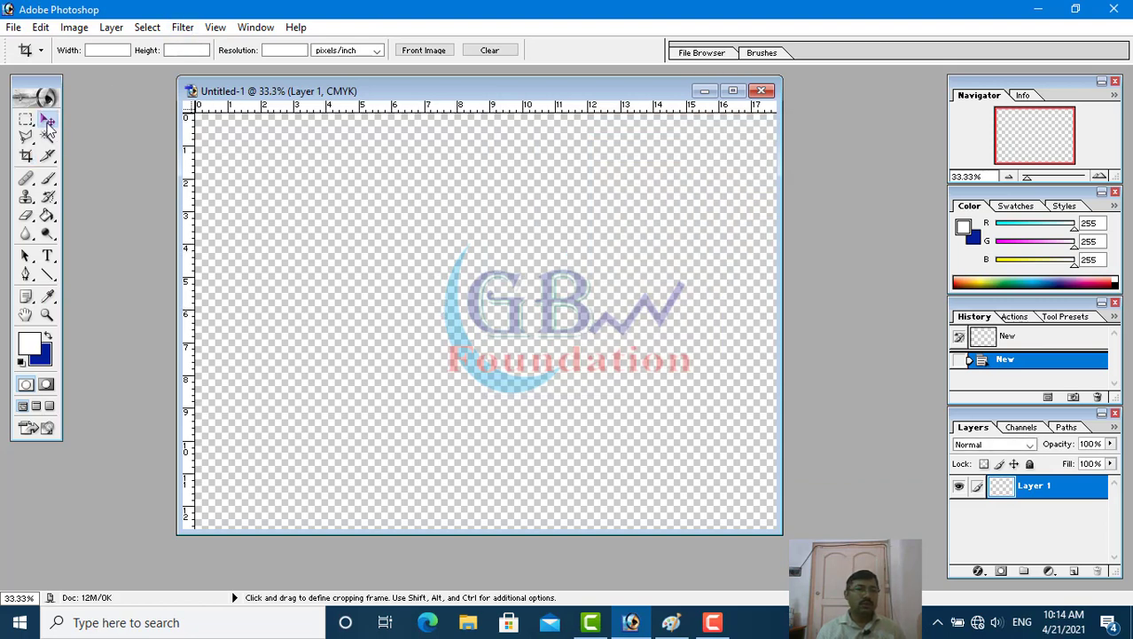
left_click(180, 27)
mouse_move(211, 241)
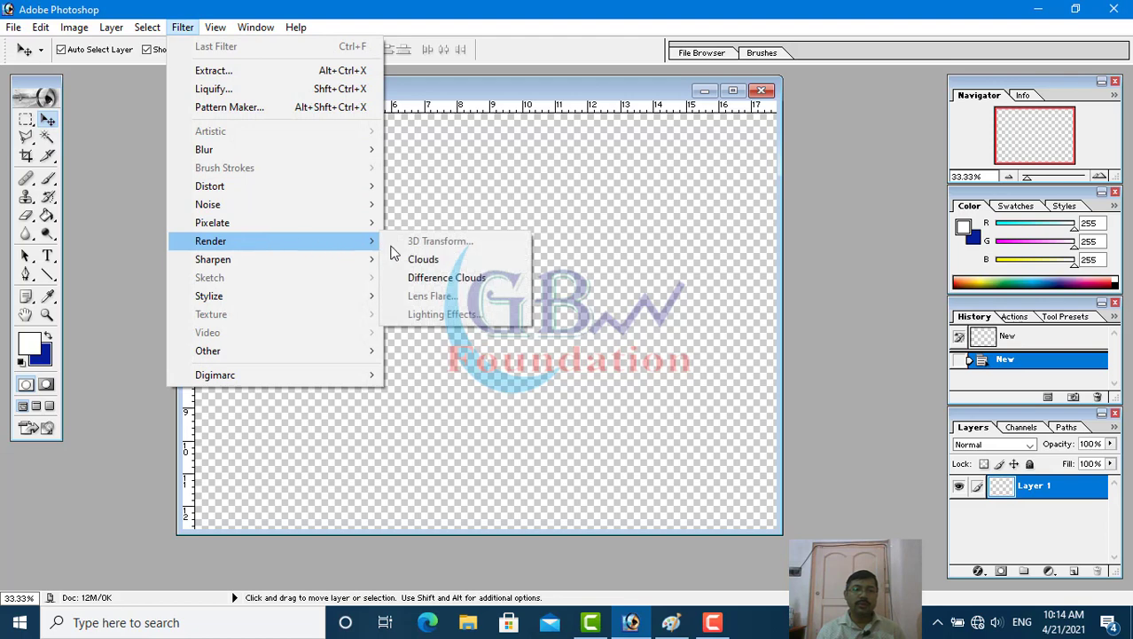
left_click(445, 263)
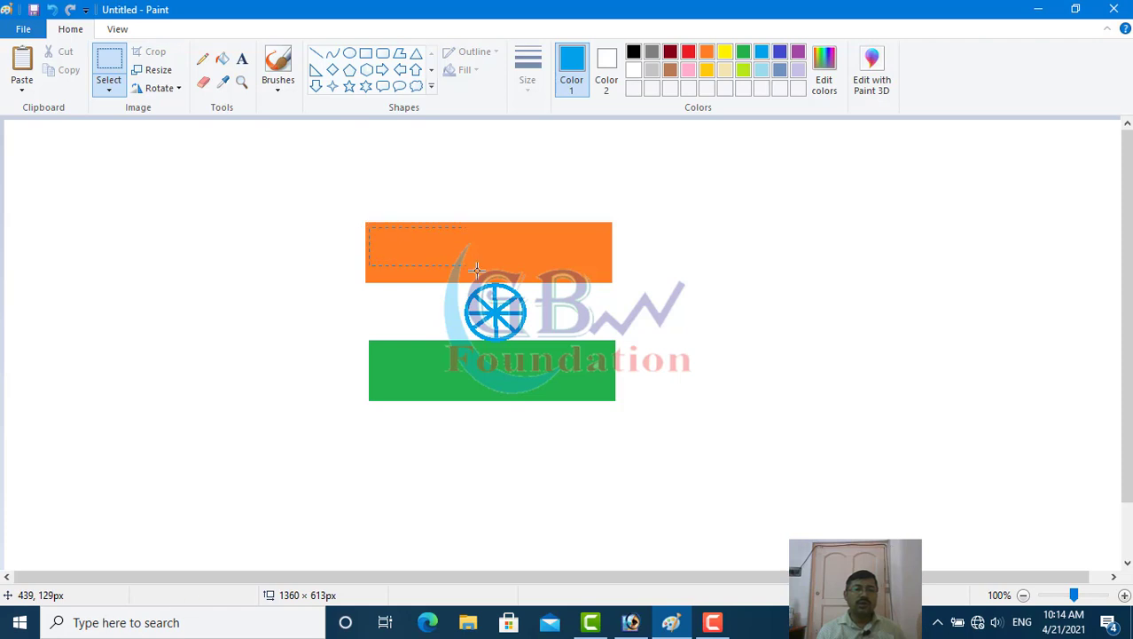
Box-select and copy the tricolour flag drawing in Paint, then return to Photoshop
left_click_drag(370, 227, 600, 385)
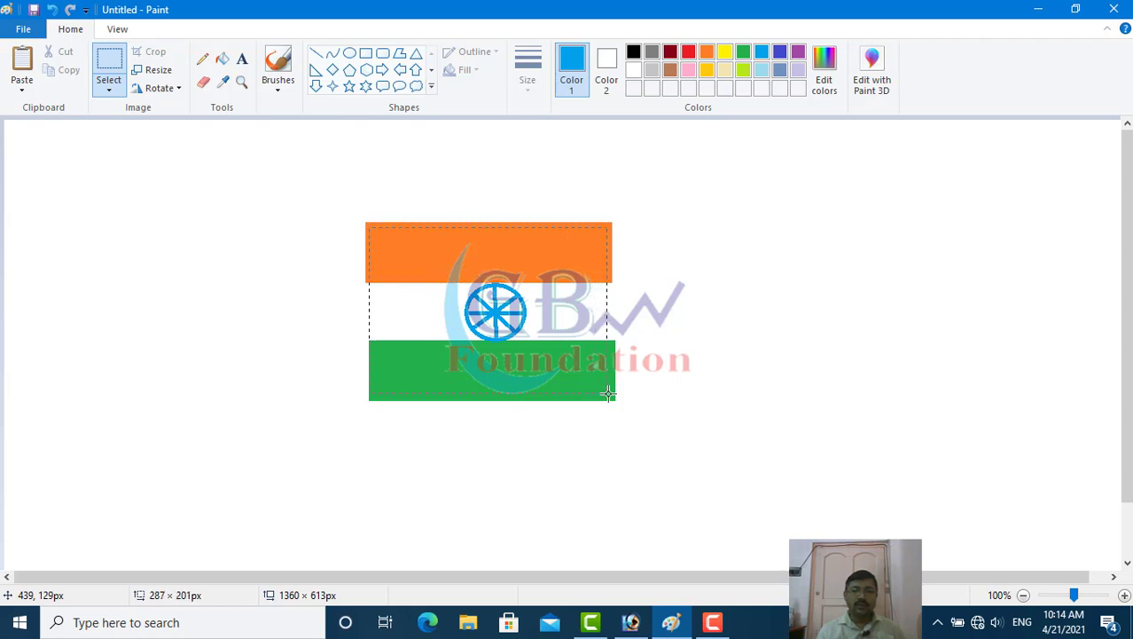
left_click_drag(612, 394, 614, 394)
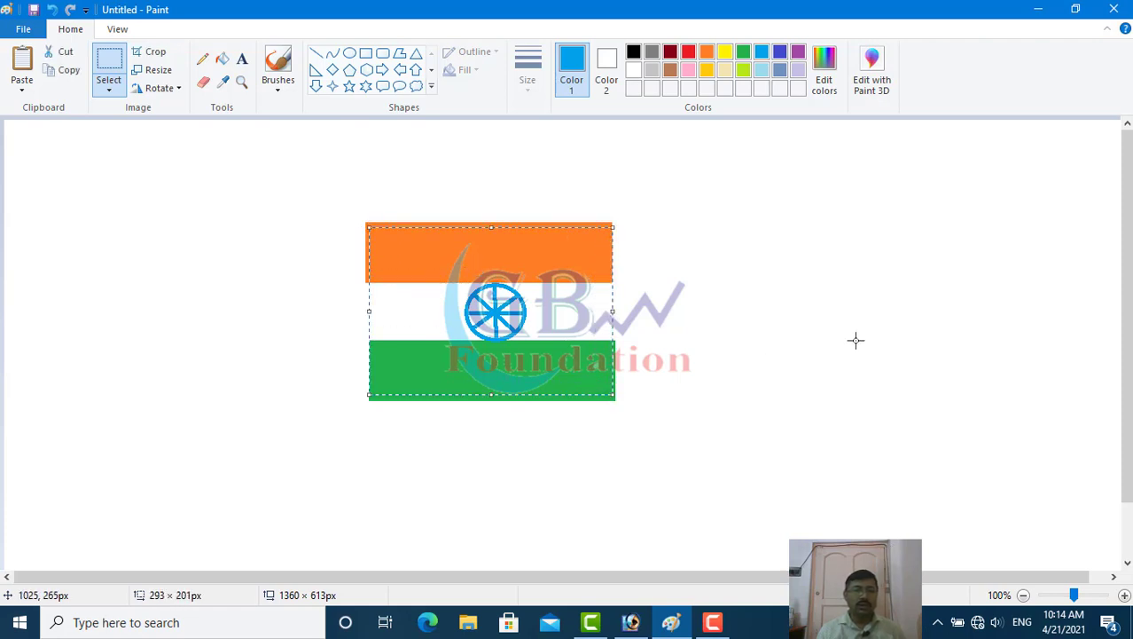
left_click(630, 622)
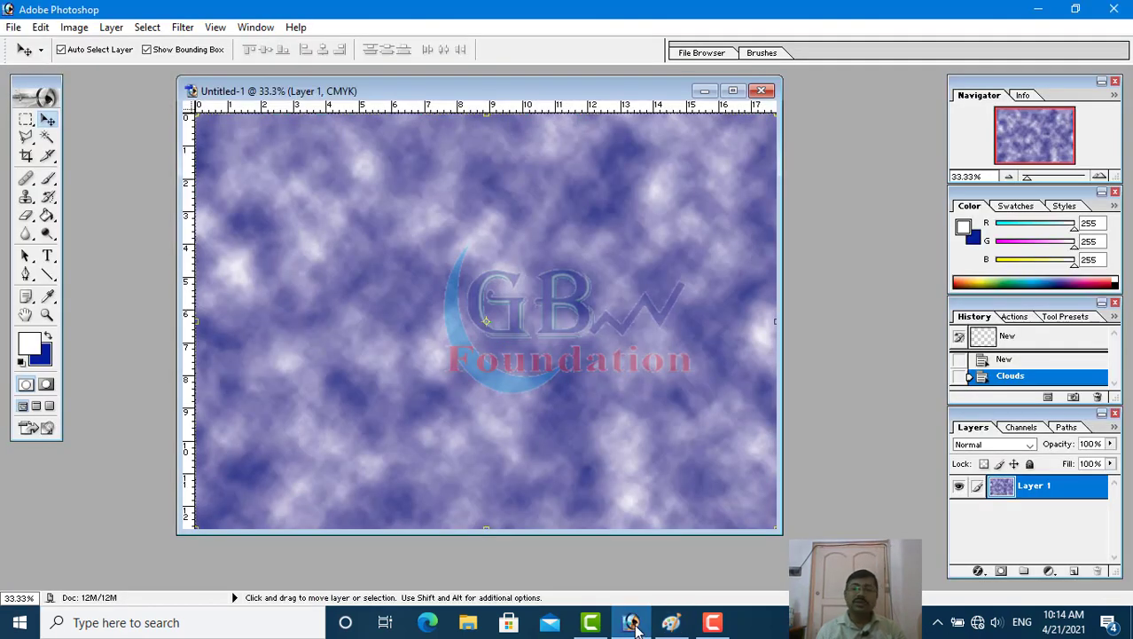
Paste the flag as Layer 2, enlarge it about twofold, and move it up to the upper middle
key("ctrl+v")
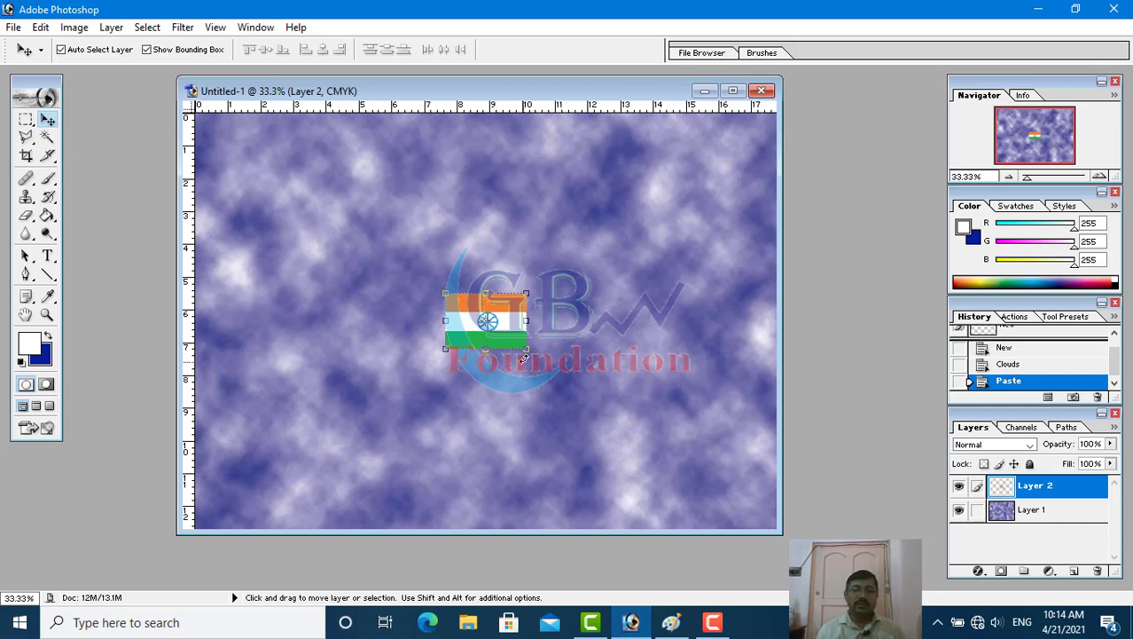
mouse_move(526, 350)
left_mouse_down()
mouse_move(585, 369)
mouse_move(614, 399)
left_mouse_up()
key("Return")
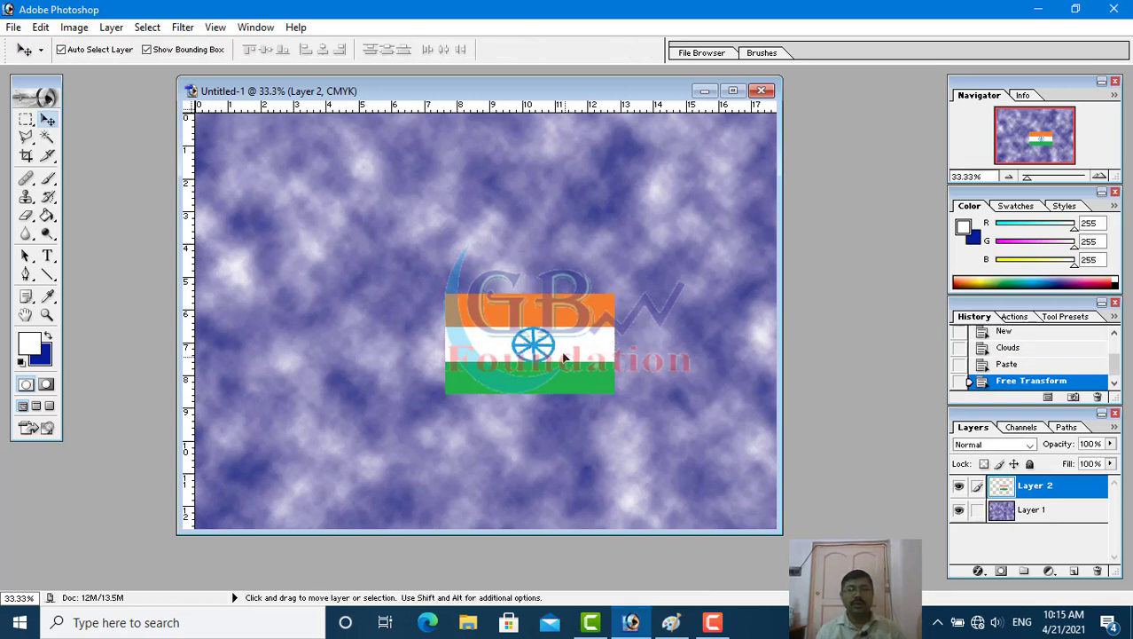
mouse_move(566, 358)
left_mouse_down()
mouse_move(552, 268)
mouse_move(530, 236)
left_mouse_up()
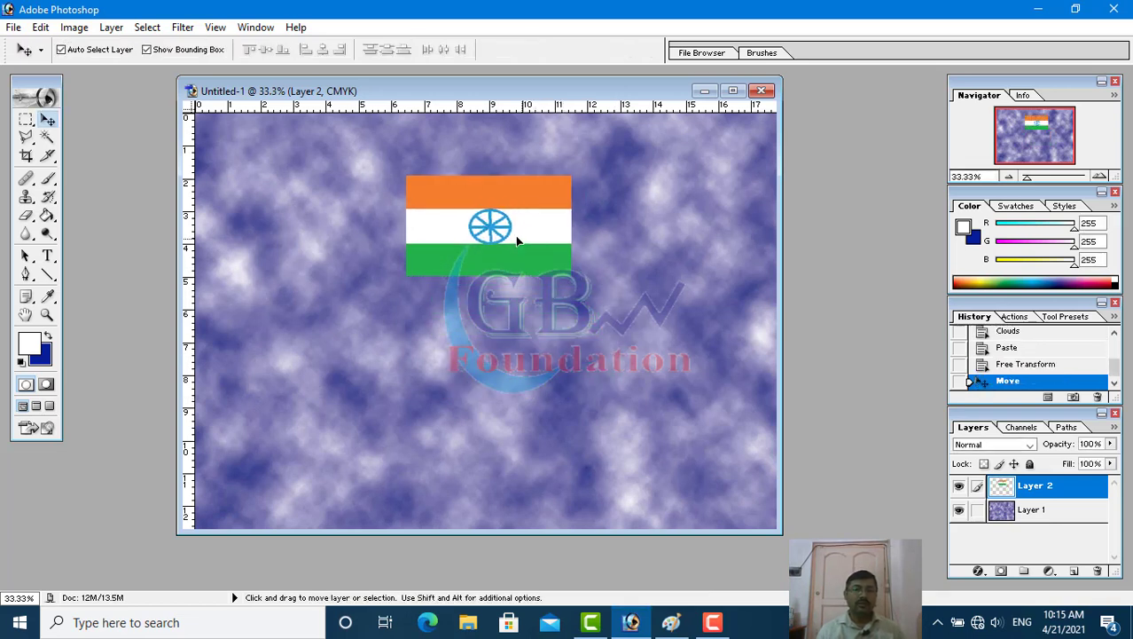
left_click(184, 27)
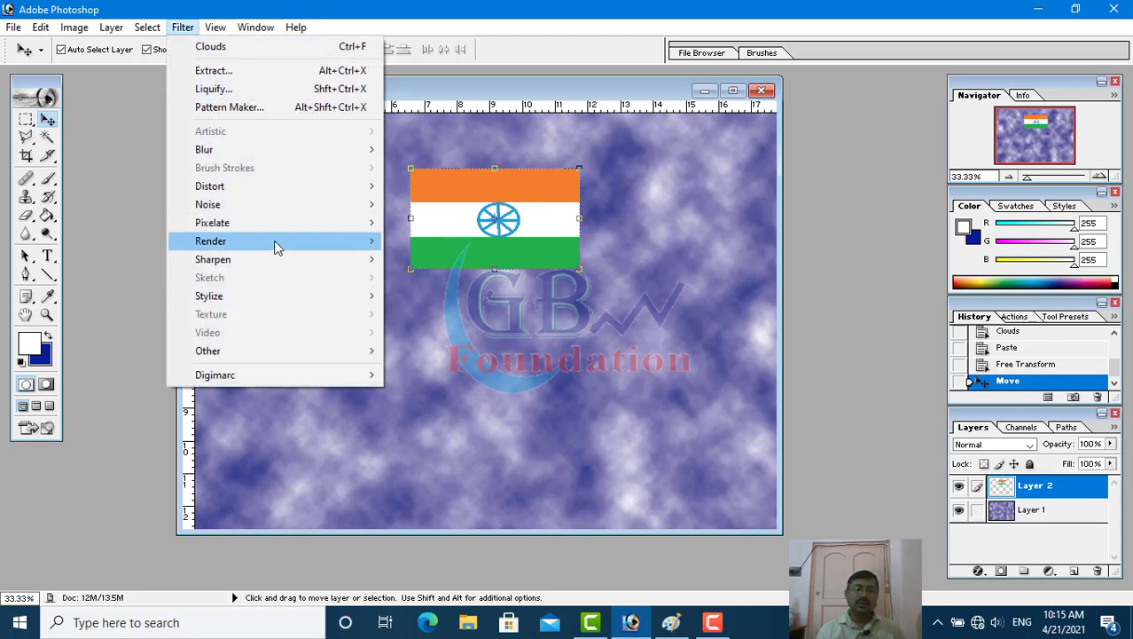
mouse_move(210, 186)
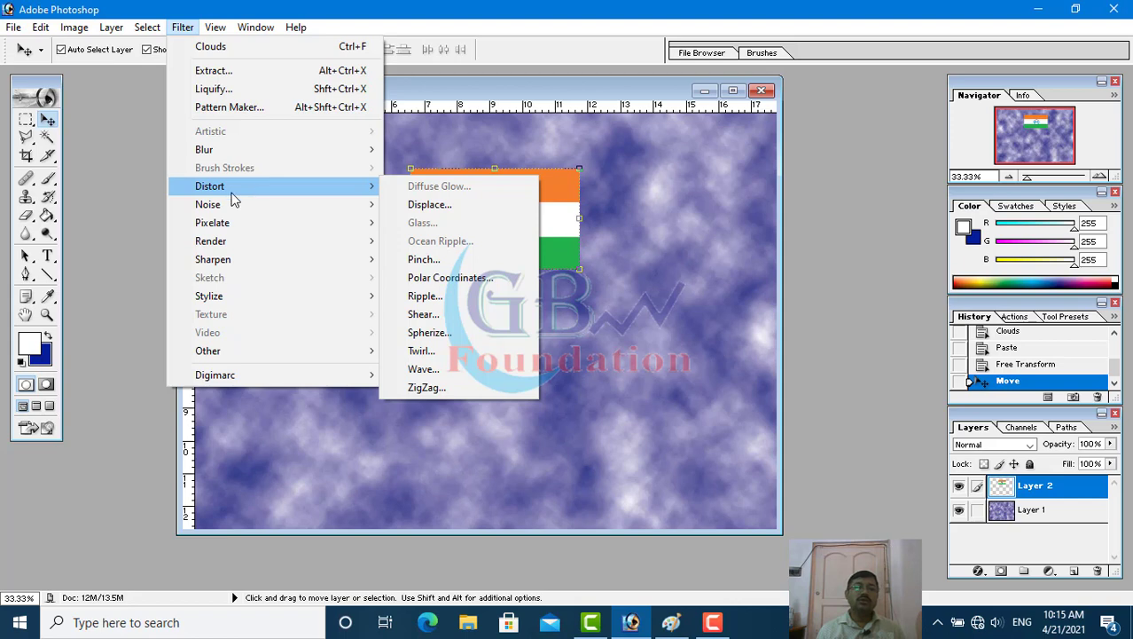
Ripple the flag with a Wave distortion, raising the minimum and maximum wavelengths
left_click(459, 371)
left_click_drag(528, 107, 697, 168)
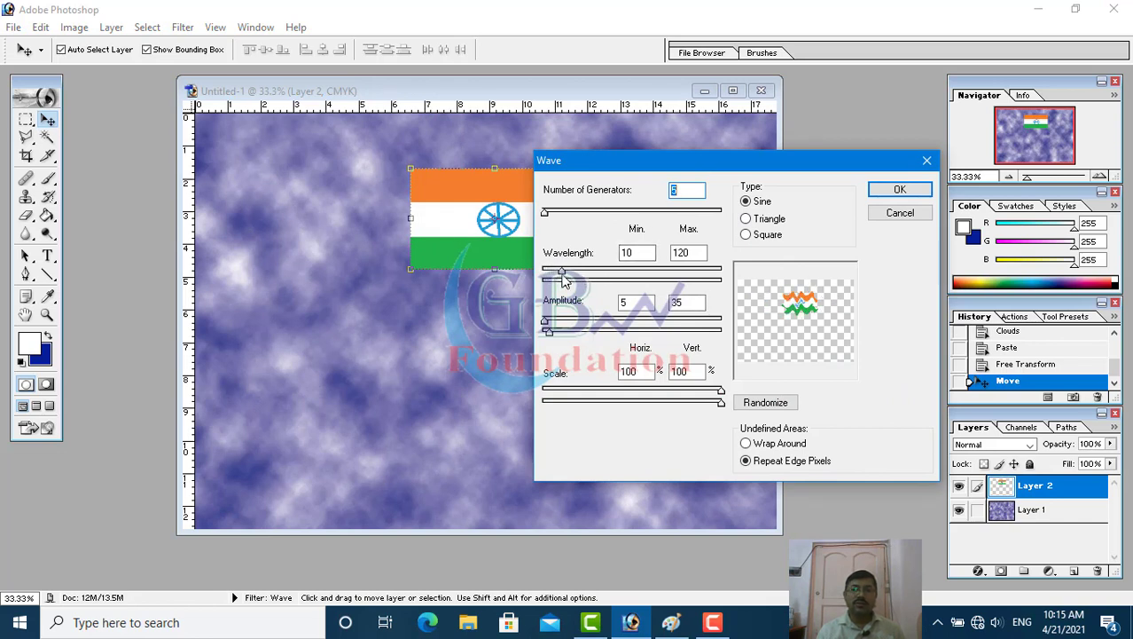
left_click_drag(560, 278, 564, 280)
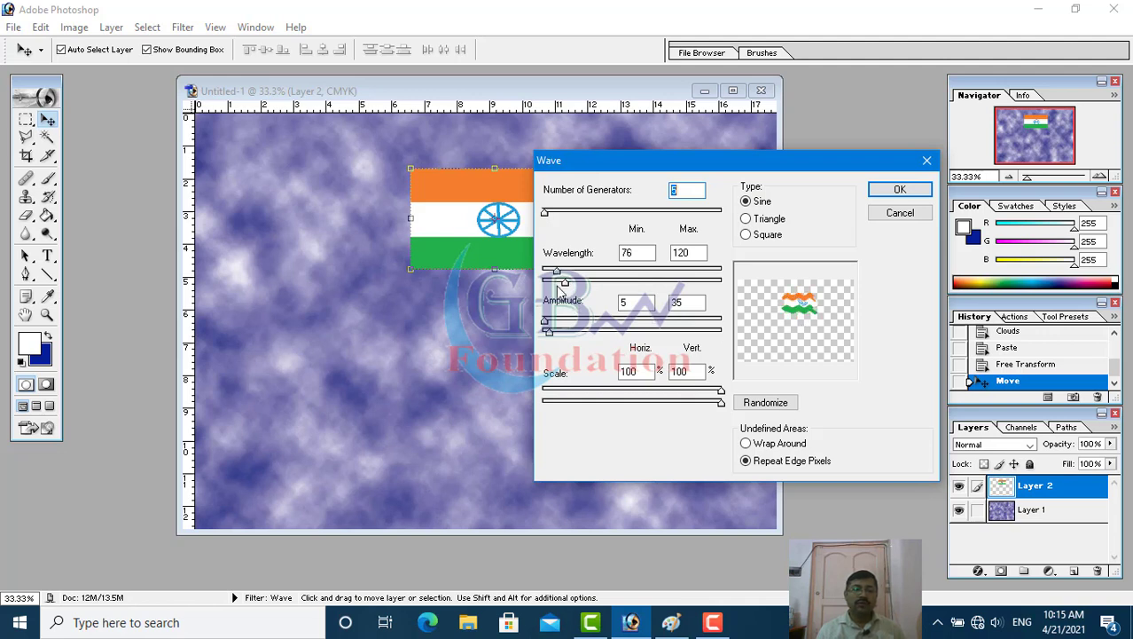
left_click_drag(573, 282, 575, 282)
left_click_drag(564, 271, 573, 287)
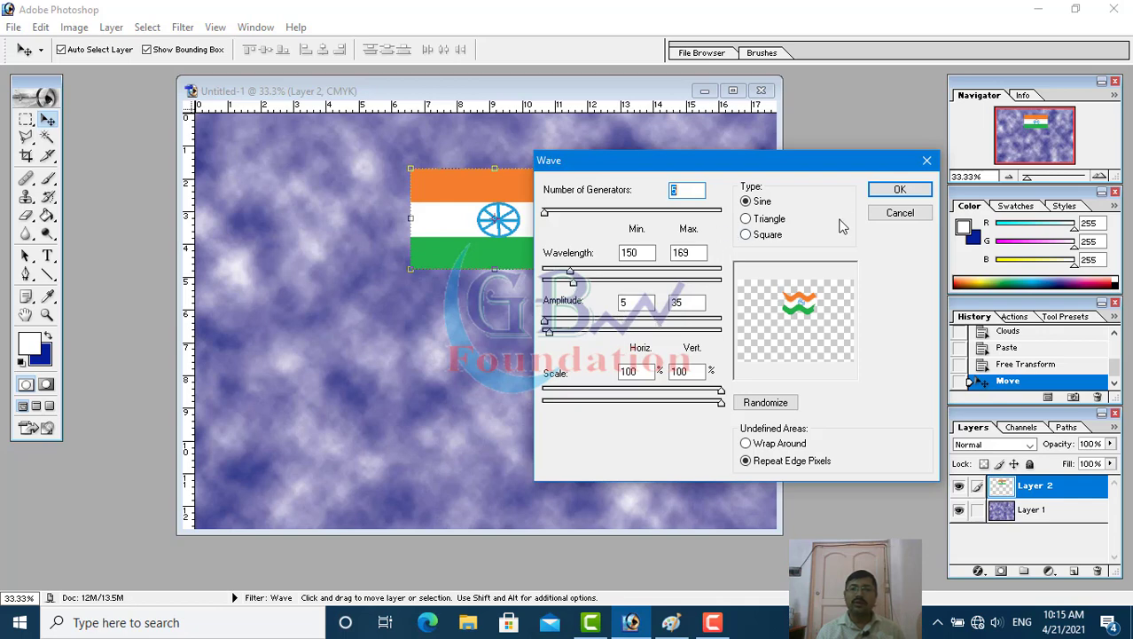
left_click(900, 191)
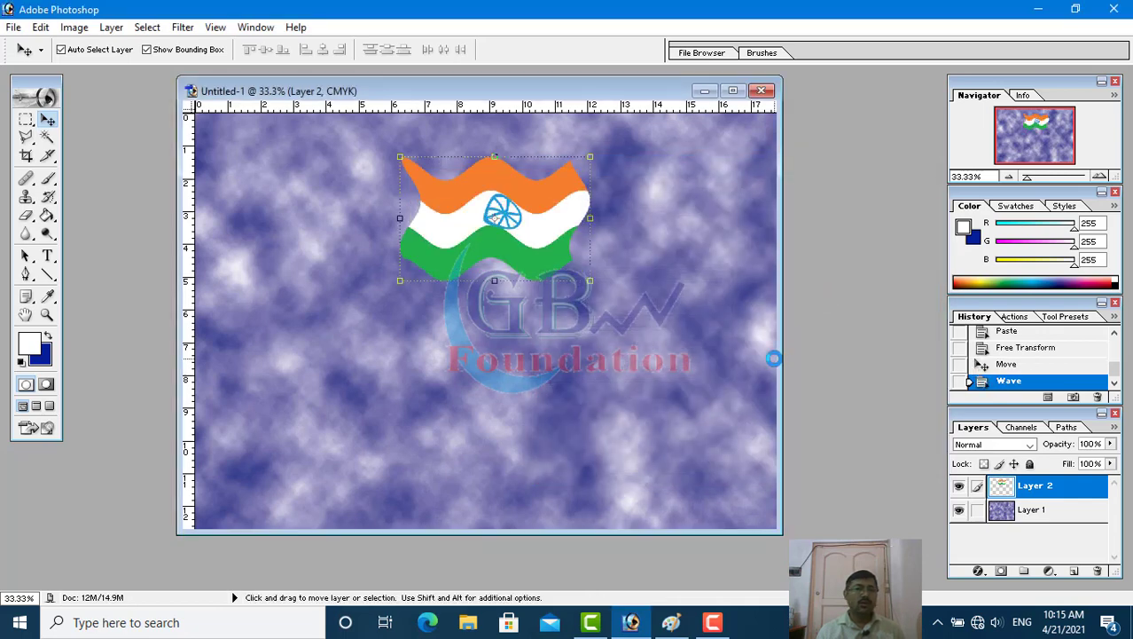
Shift the waved flag slightly down and right and tilt it about 12 degrees
left_click_drag(529, 271, 544, 297)
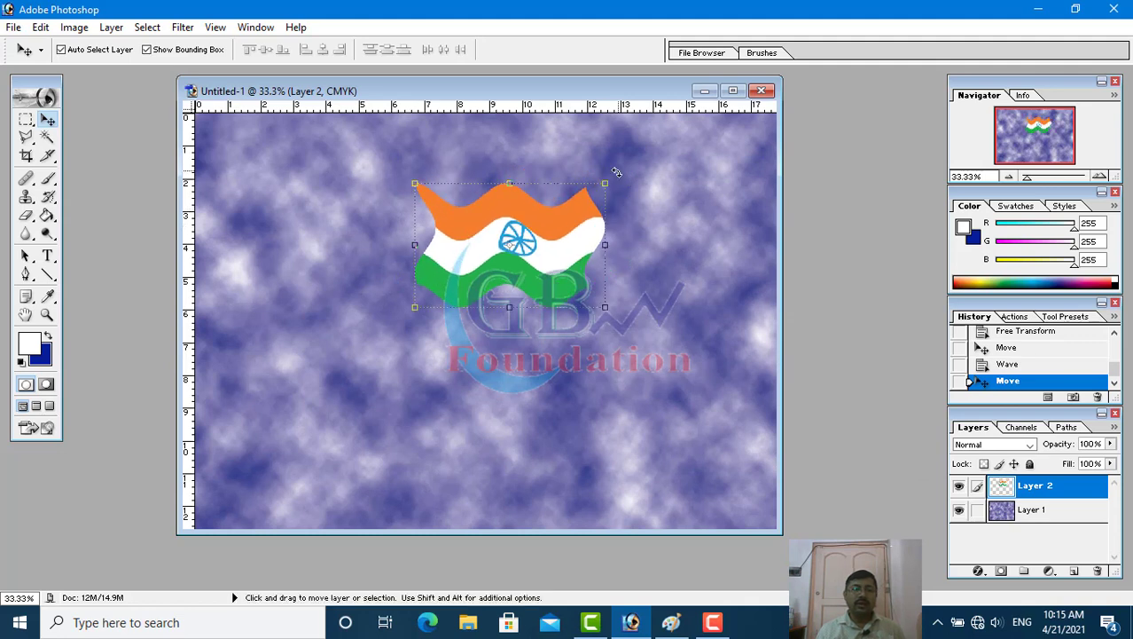
left_click_drag(616, 171, 619, 209)
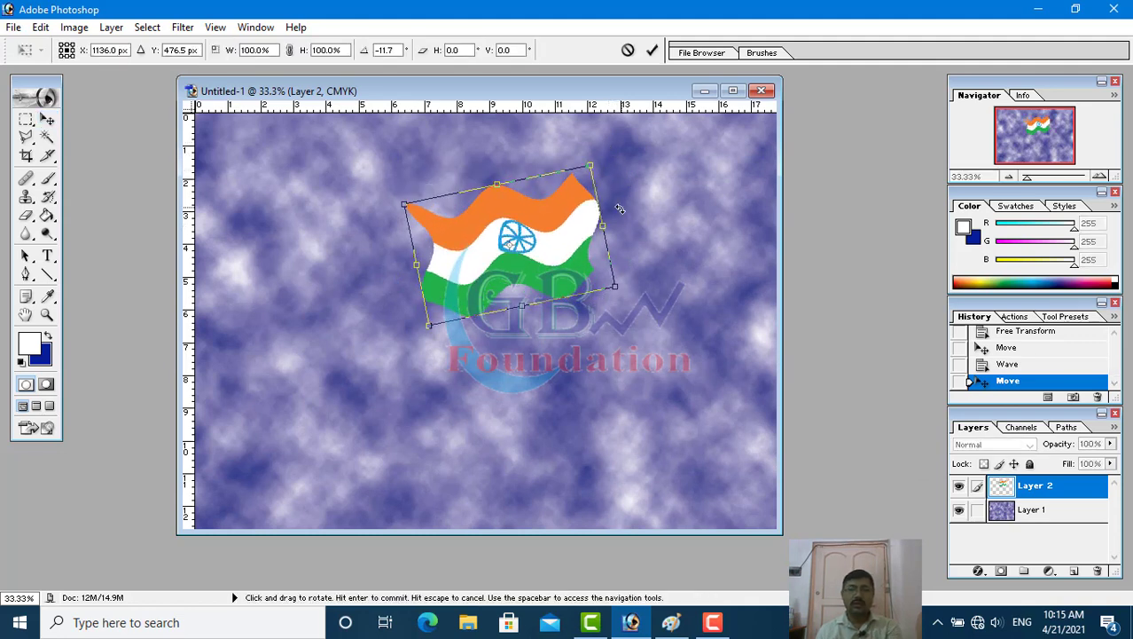
key("Return")
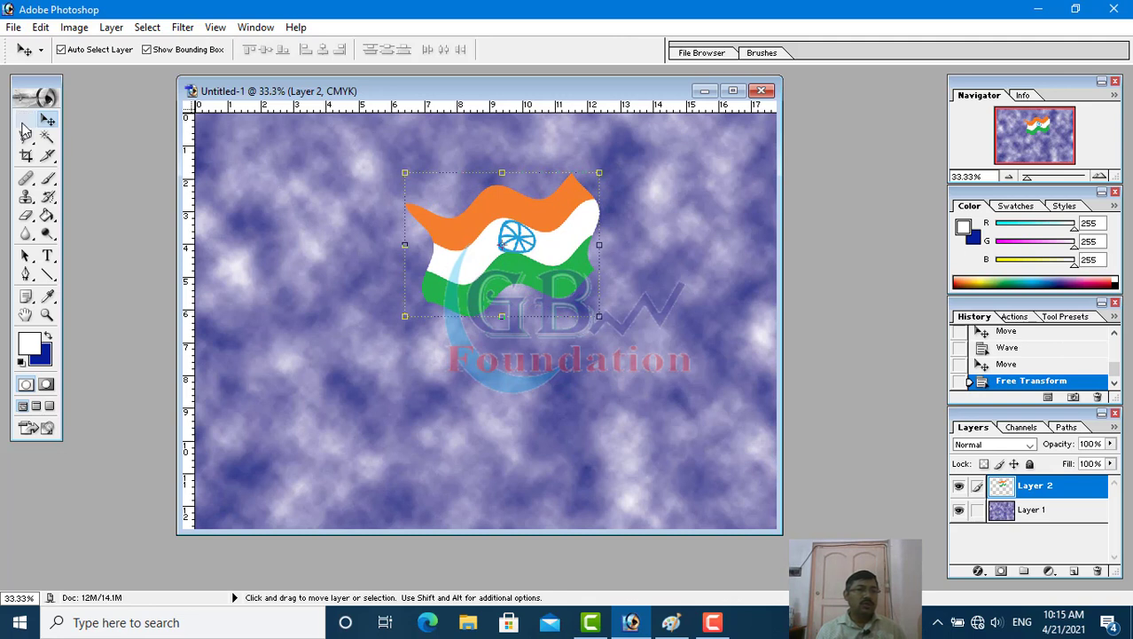
left_click(26, 121)
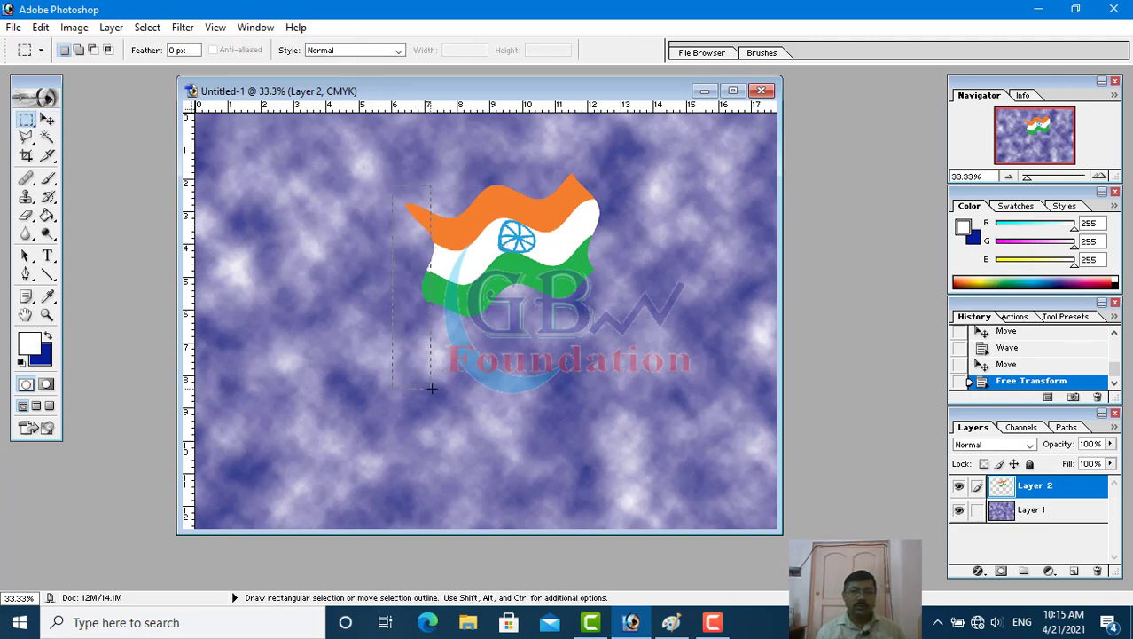
Trim a strip off the flag's left edge straight and deselect
left_click_drag(432, 387, 432, 387)
key("Delete")
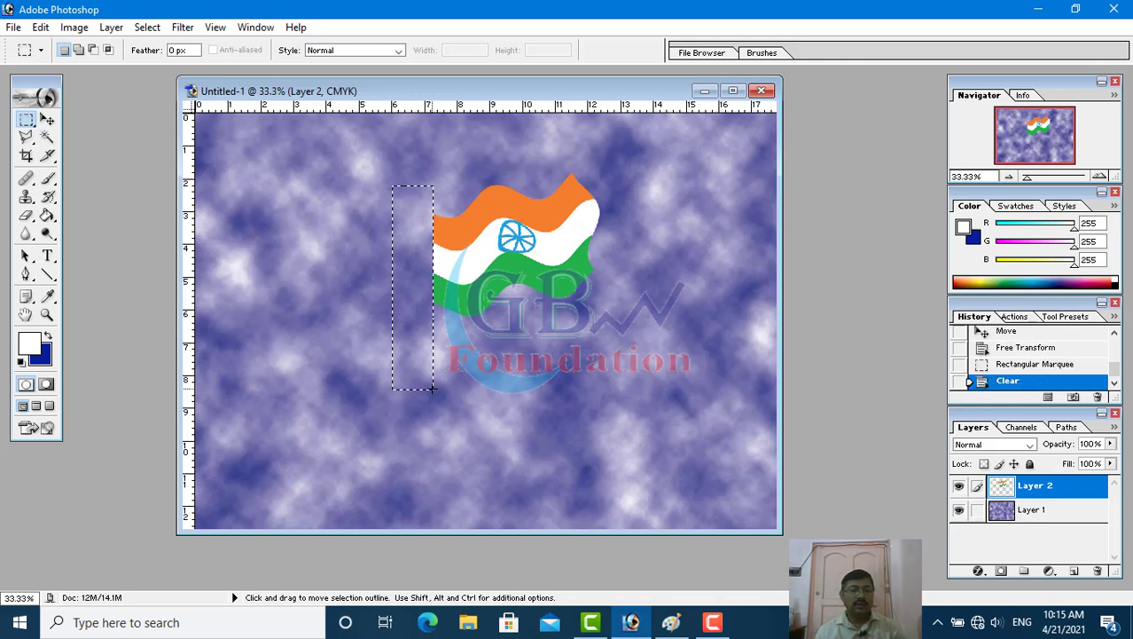
key("ctrl")
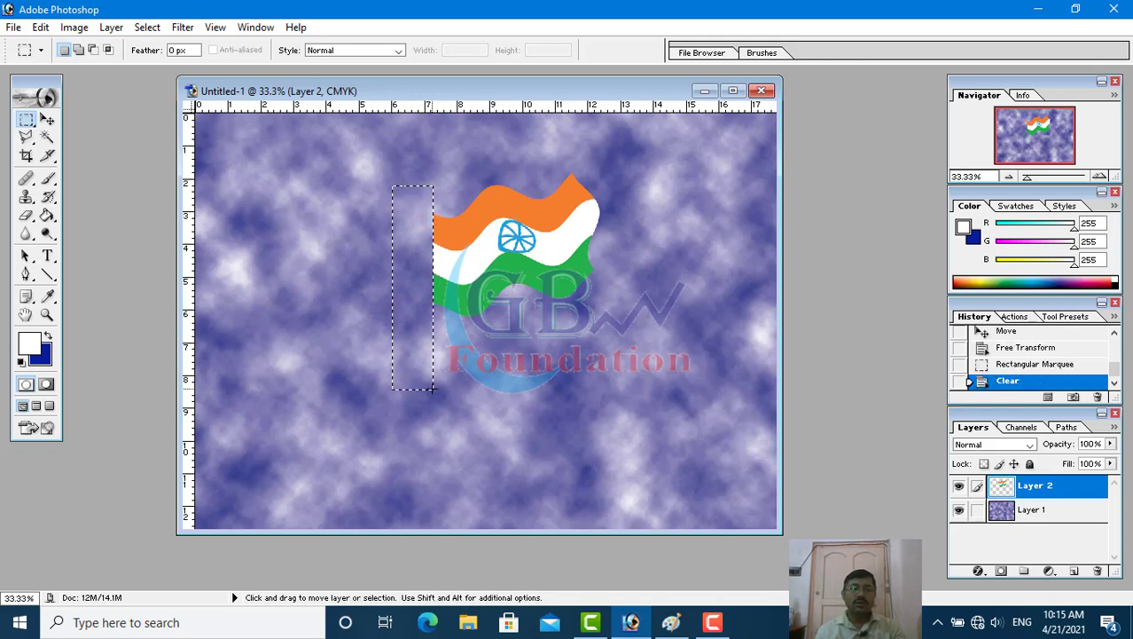
key("ctrl+d")
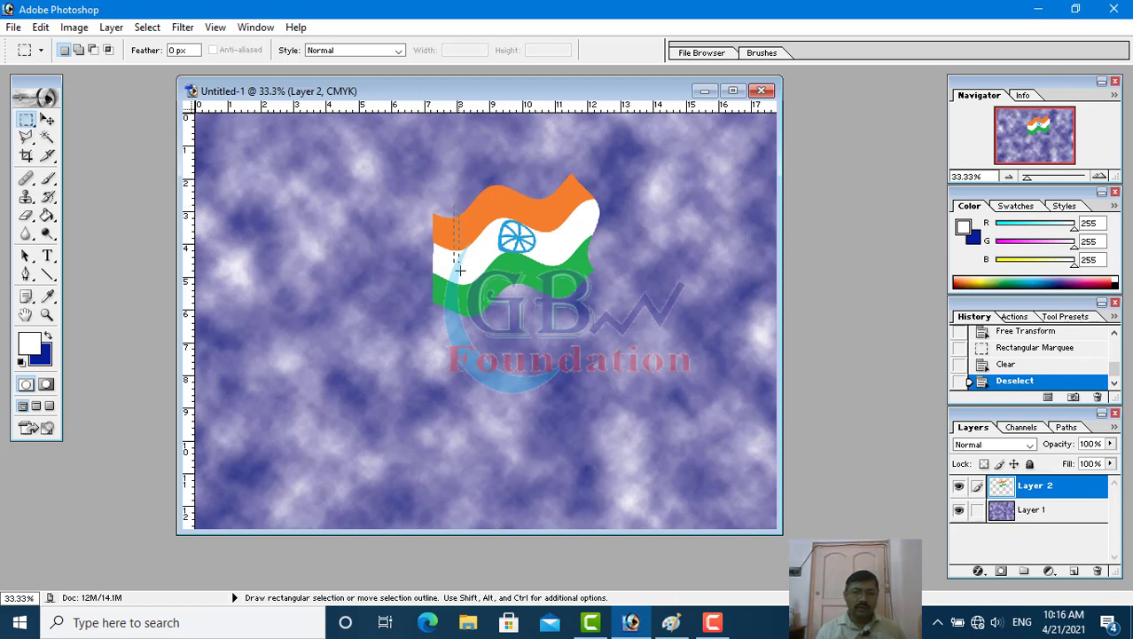
Select several thin vertical strips across the flag as one combined selection
left_click_drag(463, 313, 460, 316)
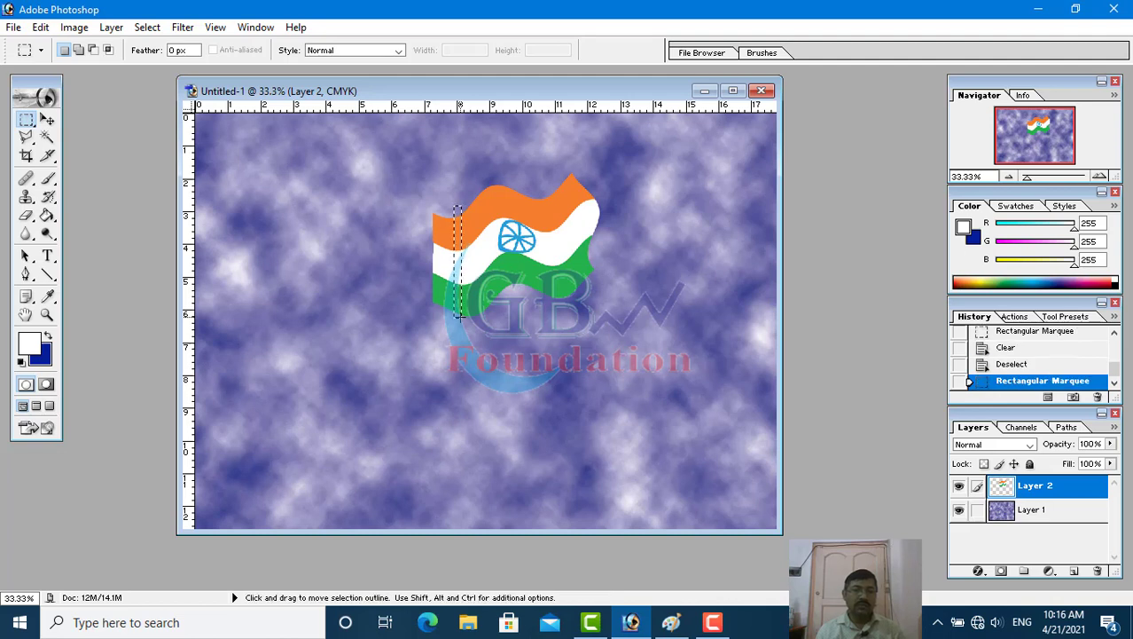
key("shift")
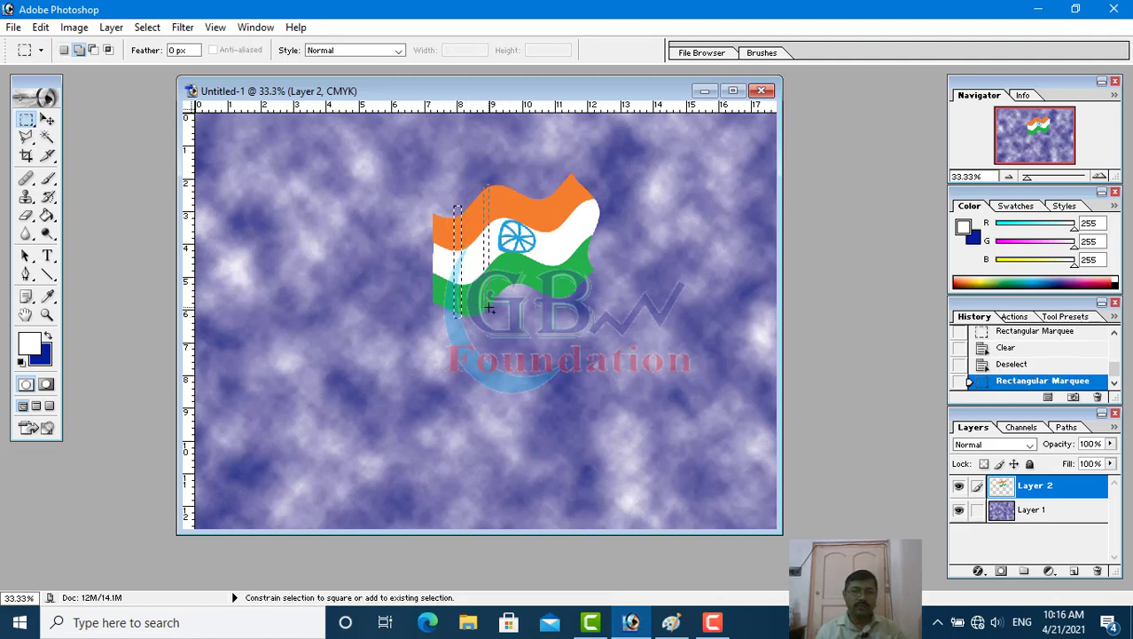
left_click_drag(490, 308, 578, 305)
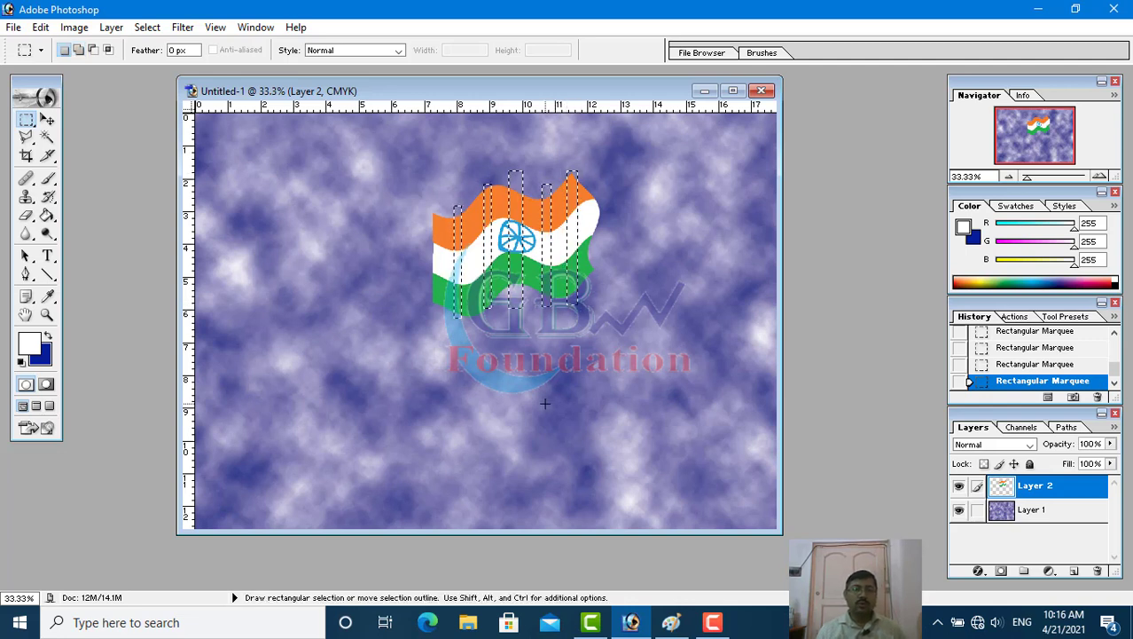
Add a dark grey (242424) Solid Color fill layer masked to the selected strips
left_click(1054, 572)
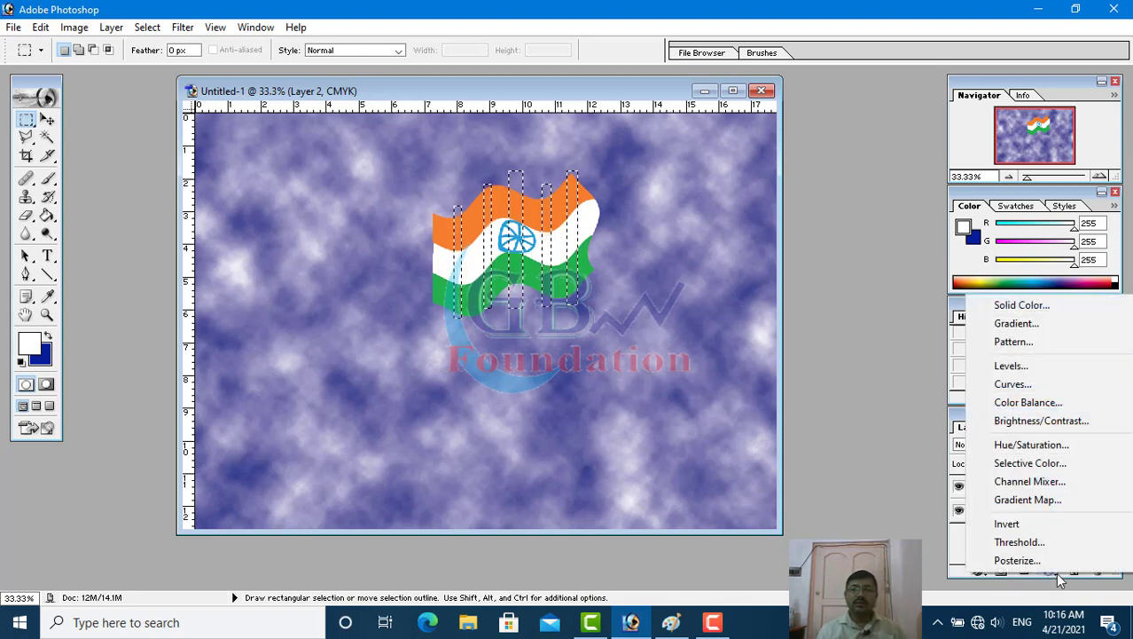
left_click(1045, 309)
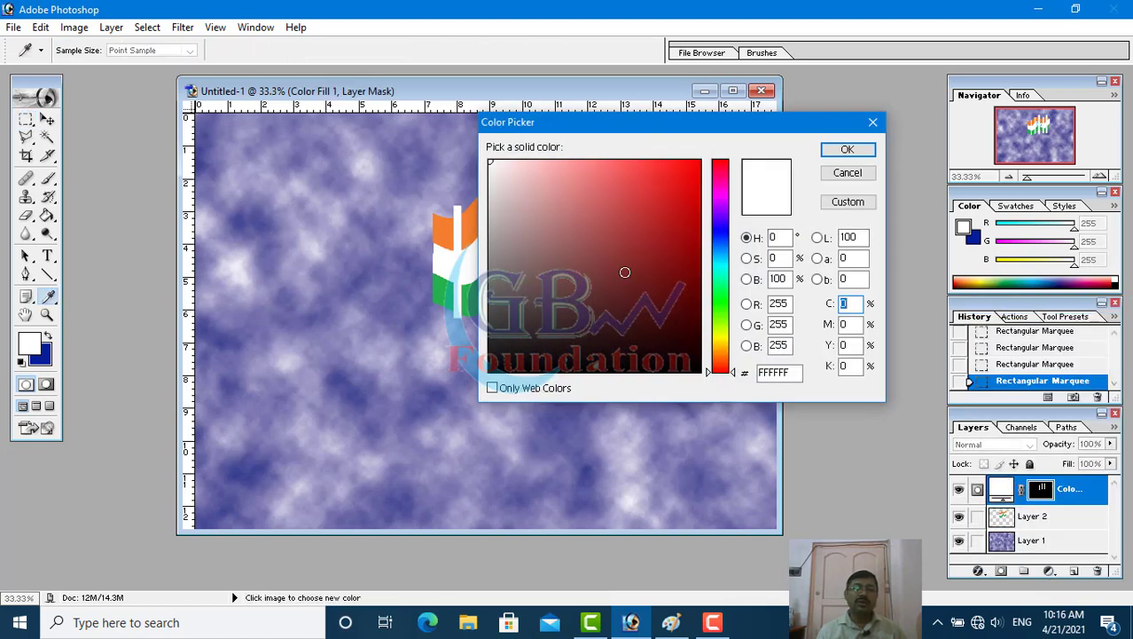
left_click_drag(490, 320, 490, 341)
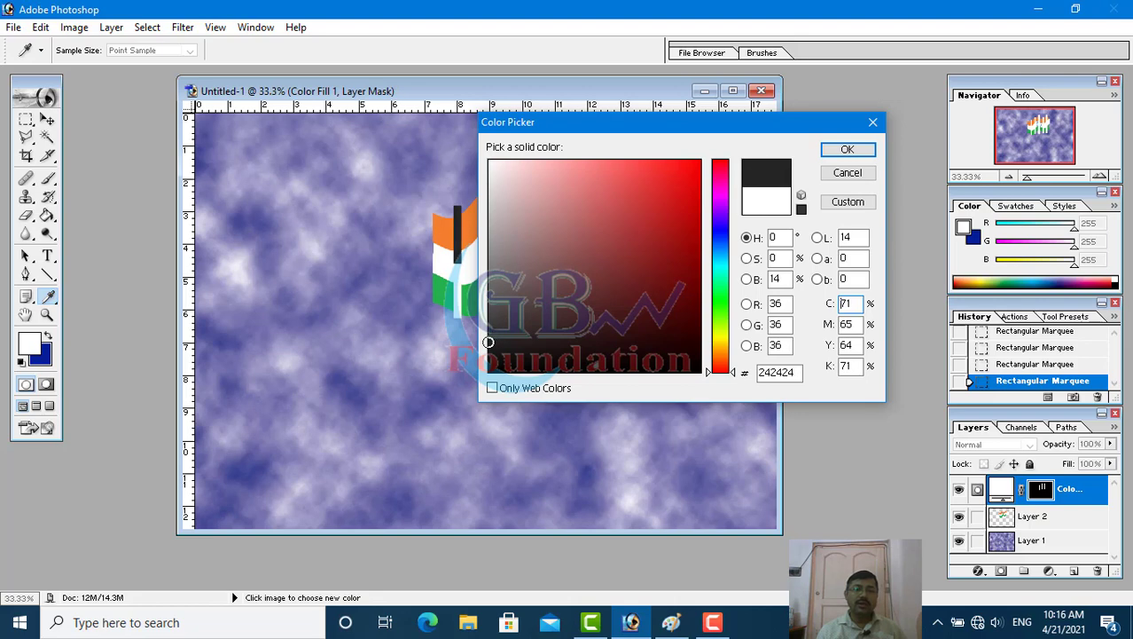
left_click(847, 149)
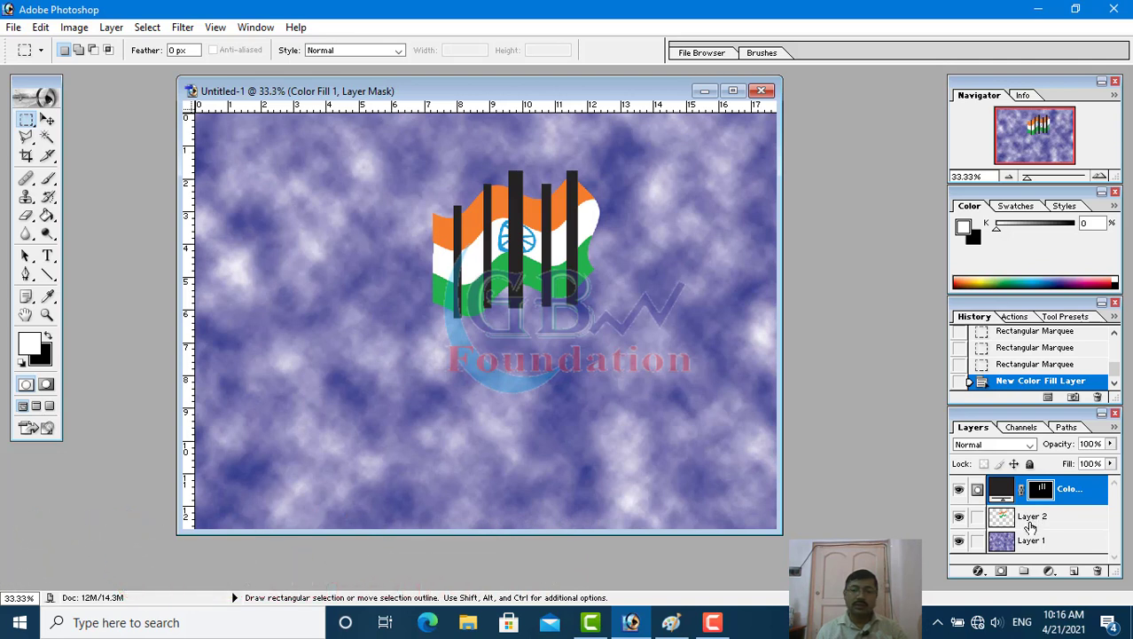
Erase the dark bars outside the flag's outline and deselect
left_click(1031, 526, "ctrl")
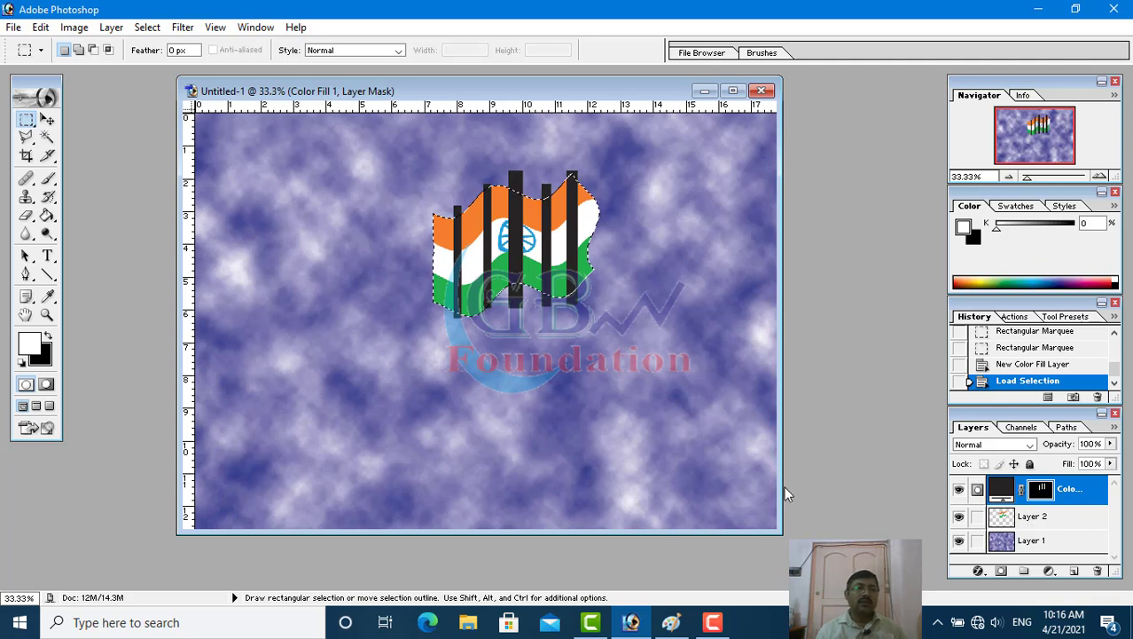
left_click(147, 28)
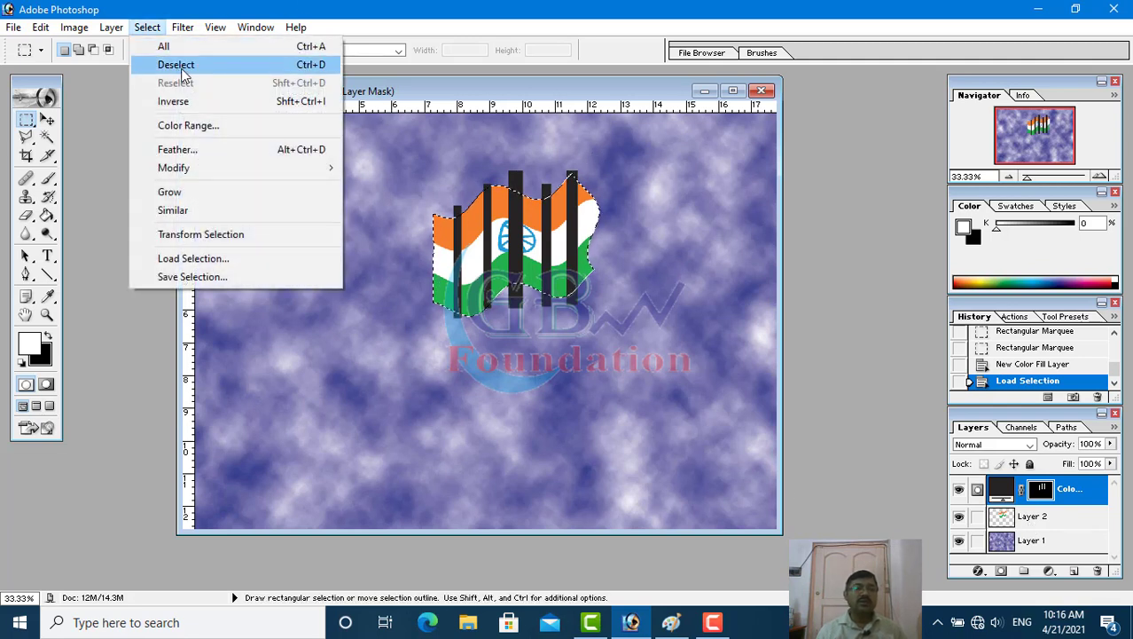
left_click(255, 110)
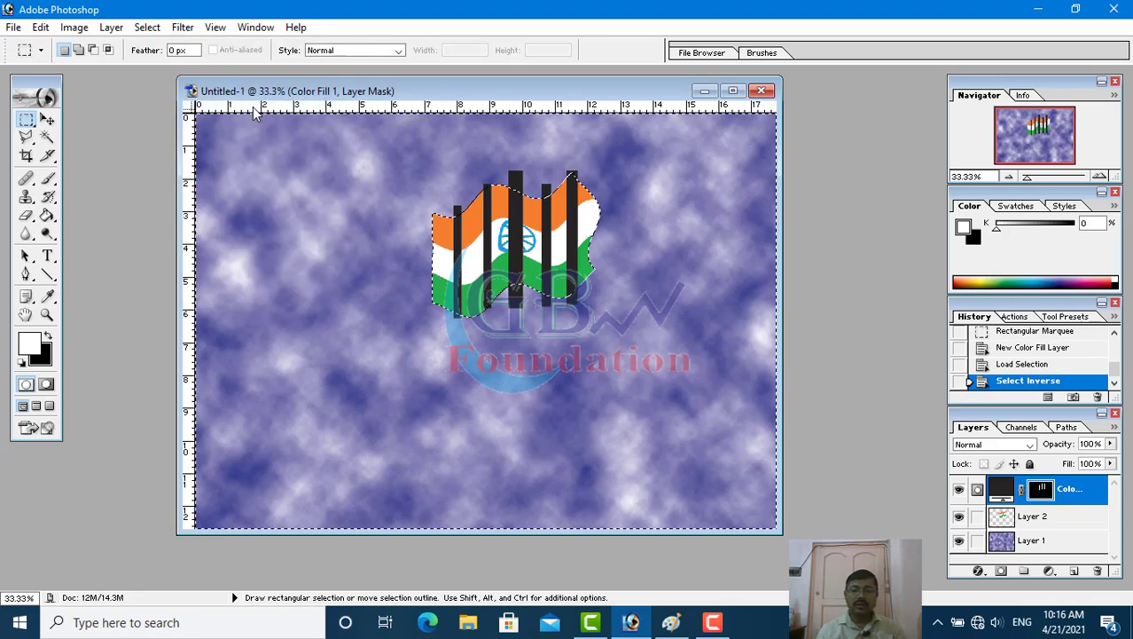
key("Delete")
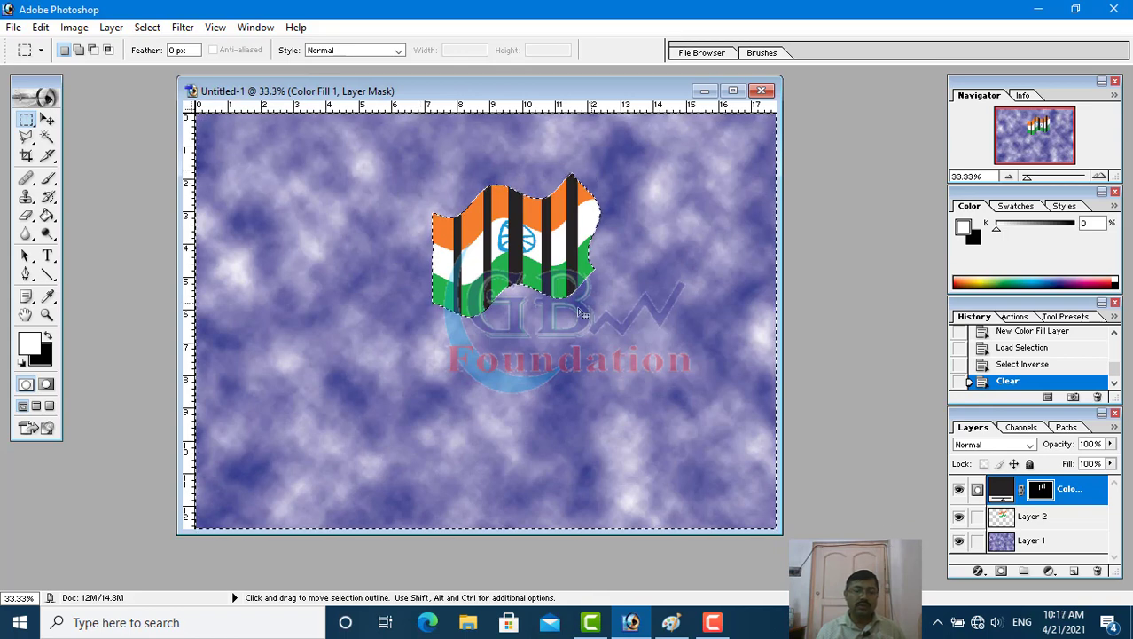
key("ctrl")
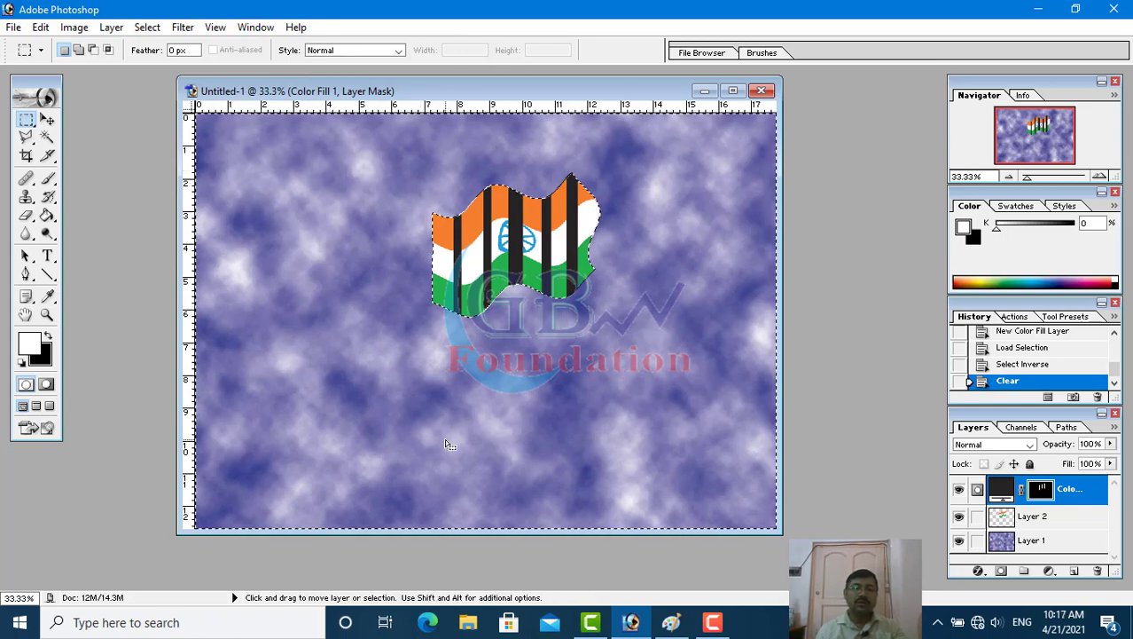
key("ctrl+d")
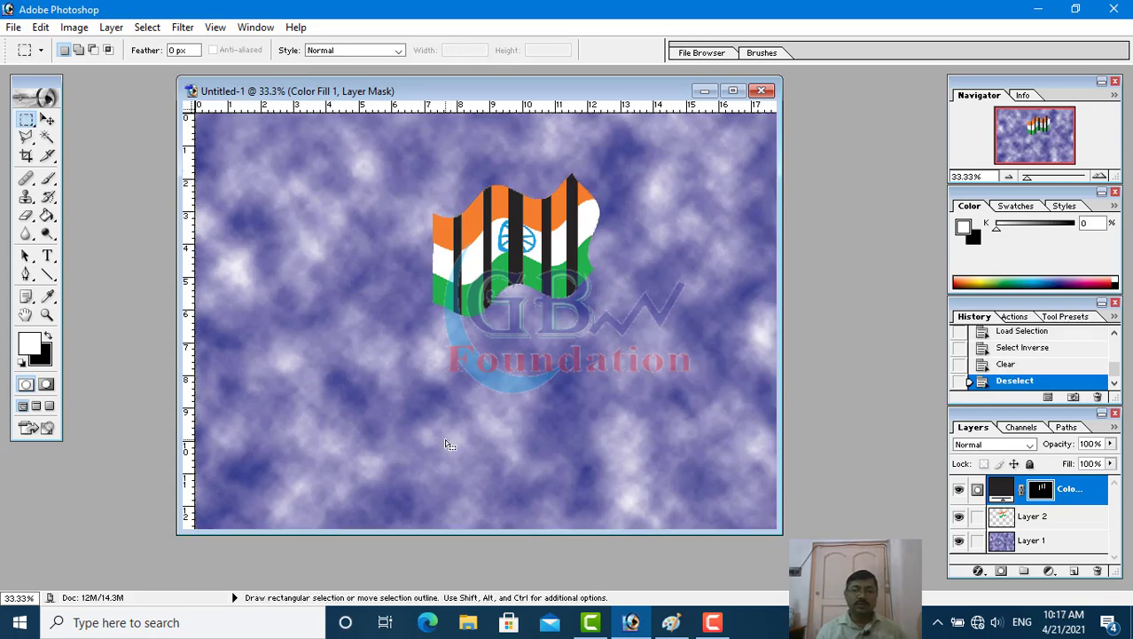
Set the Color Fill 1 layer's blending mode to Hard Light
left_click(969, 450)
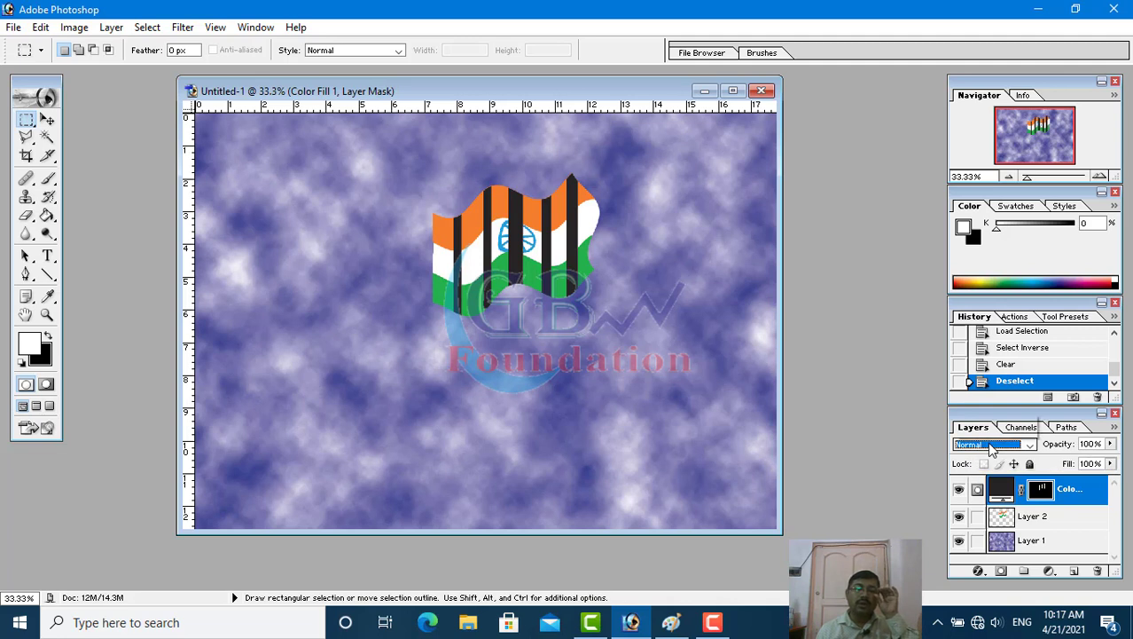
left_click(992, 445)
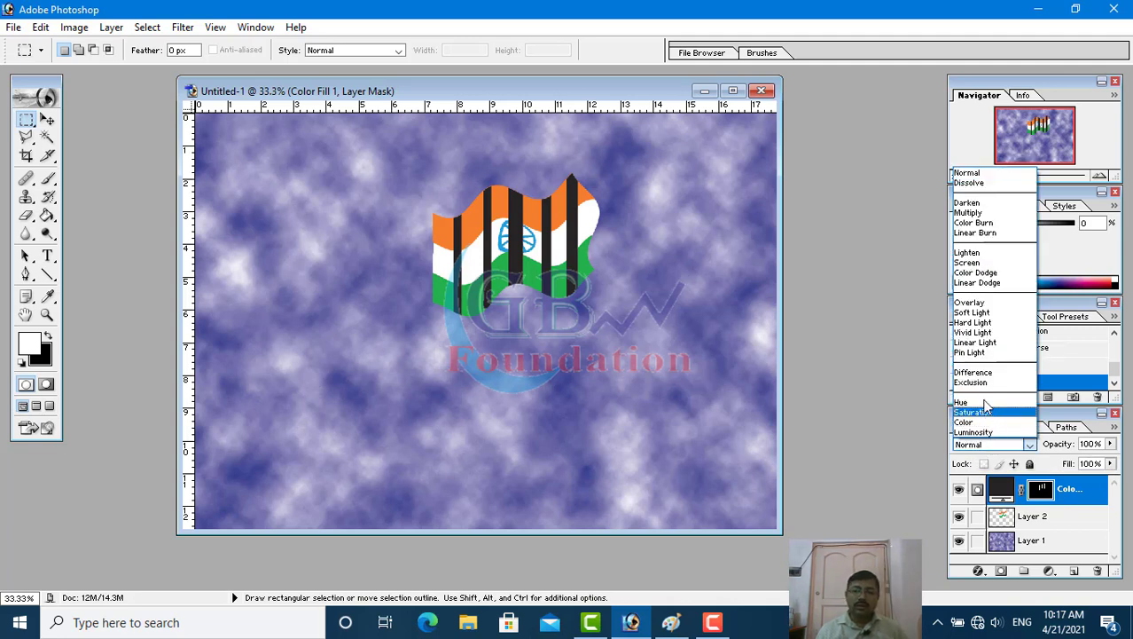
left_click(988, 323)
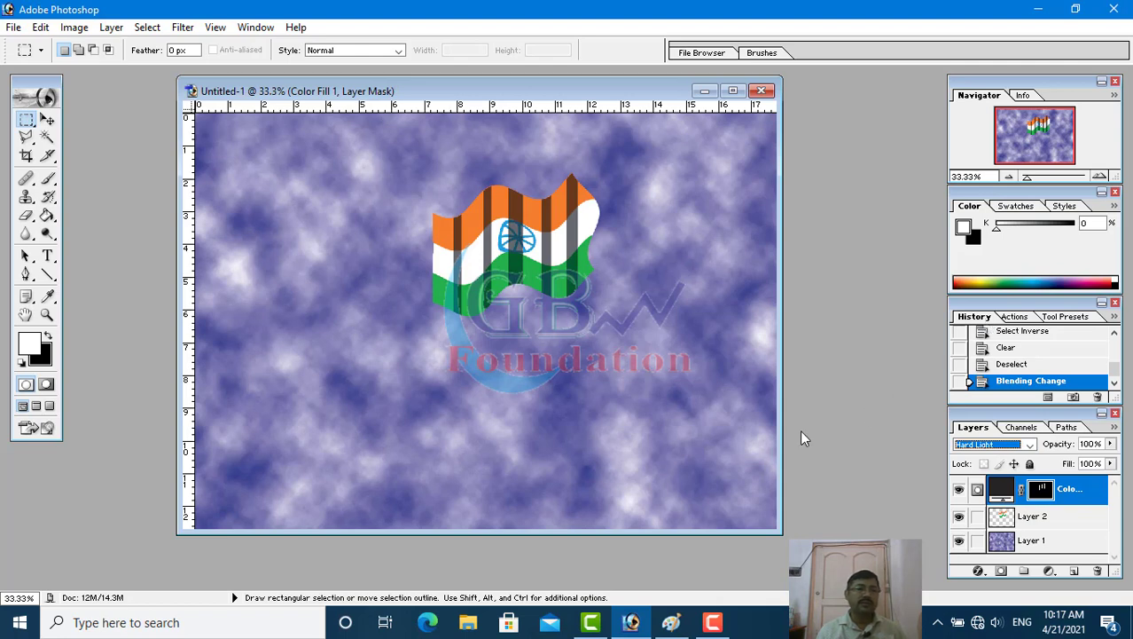
left_click(182, 28)
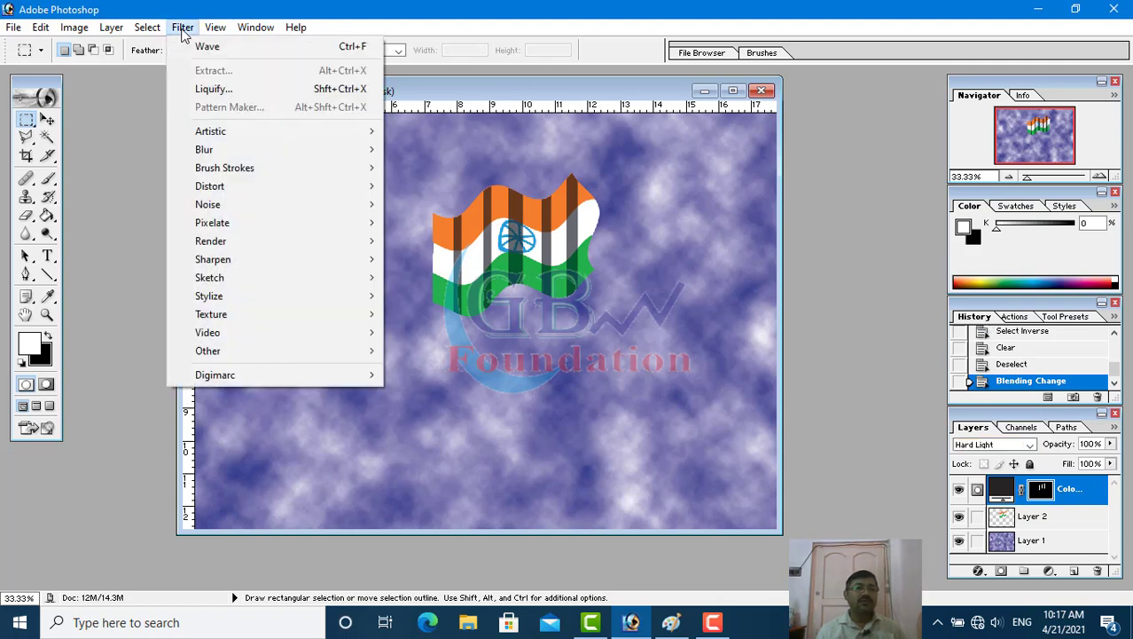
mouse_move(204, 149)
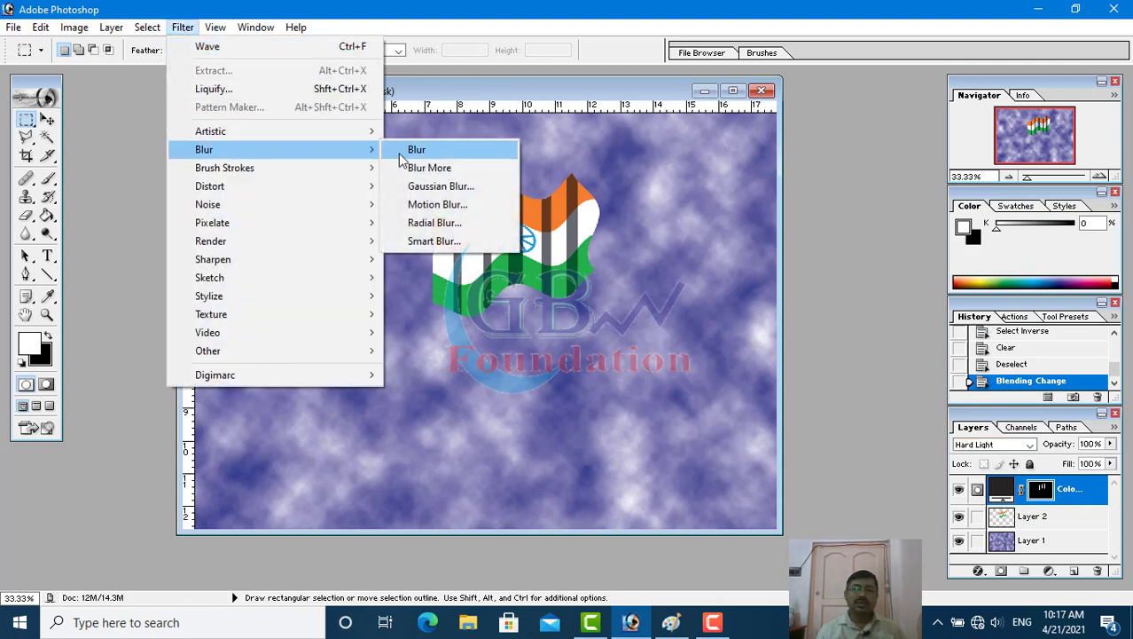
Blur the stripe mask with a 12.6-pixel Gaussian Blur
left_click(450, 189)
left_click_drag(530, 175, 736, 189)
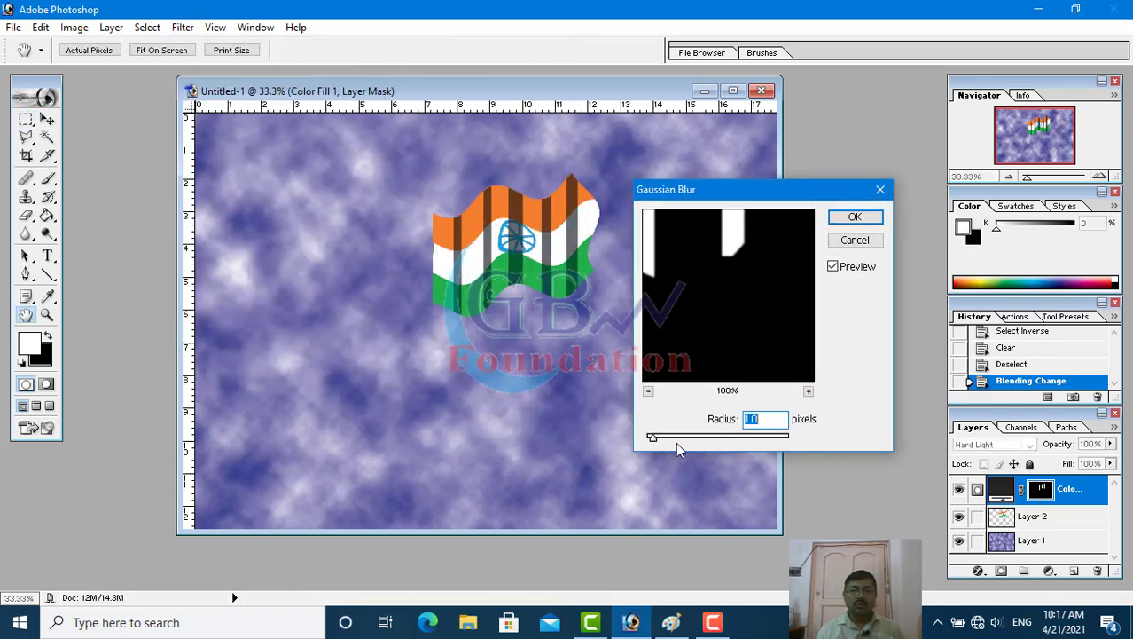
left_click_drag(654, 439, 670, 438)
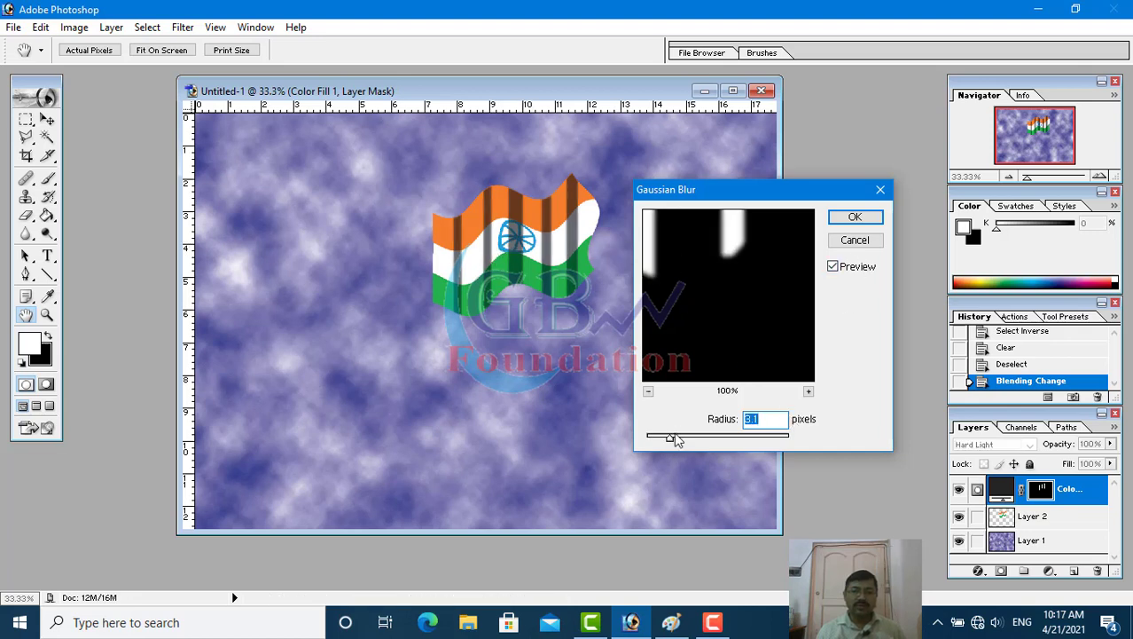
left_click_drag(674, 438, 706, 439)
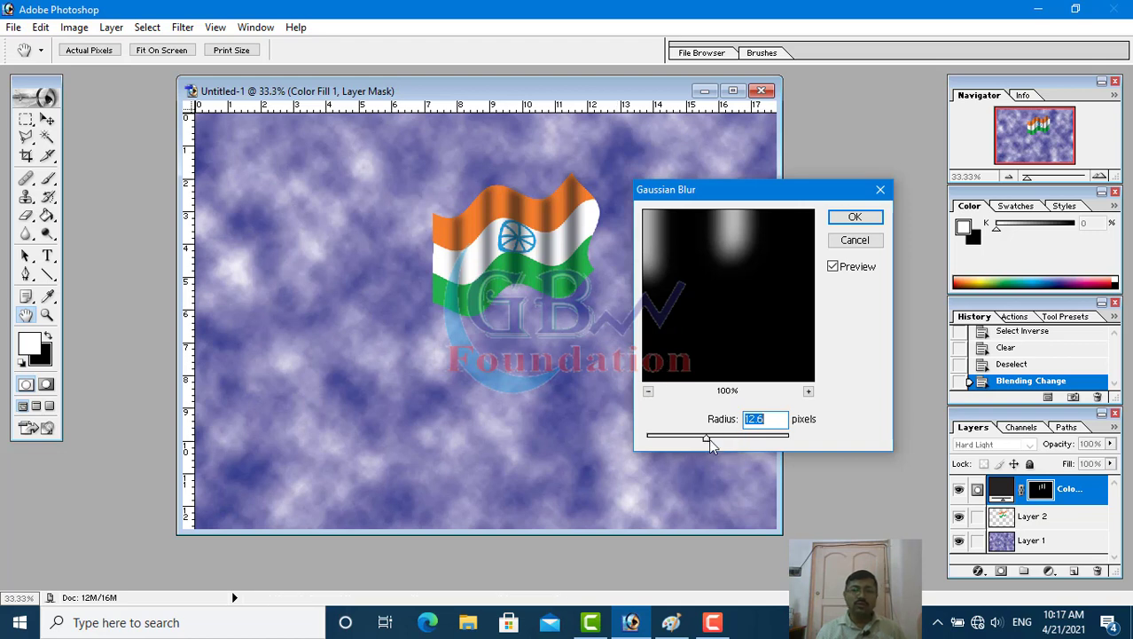
left_click_drag(709, 438, 718, 438)
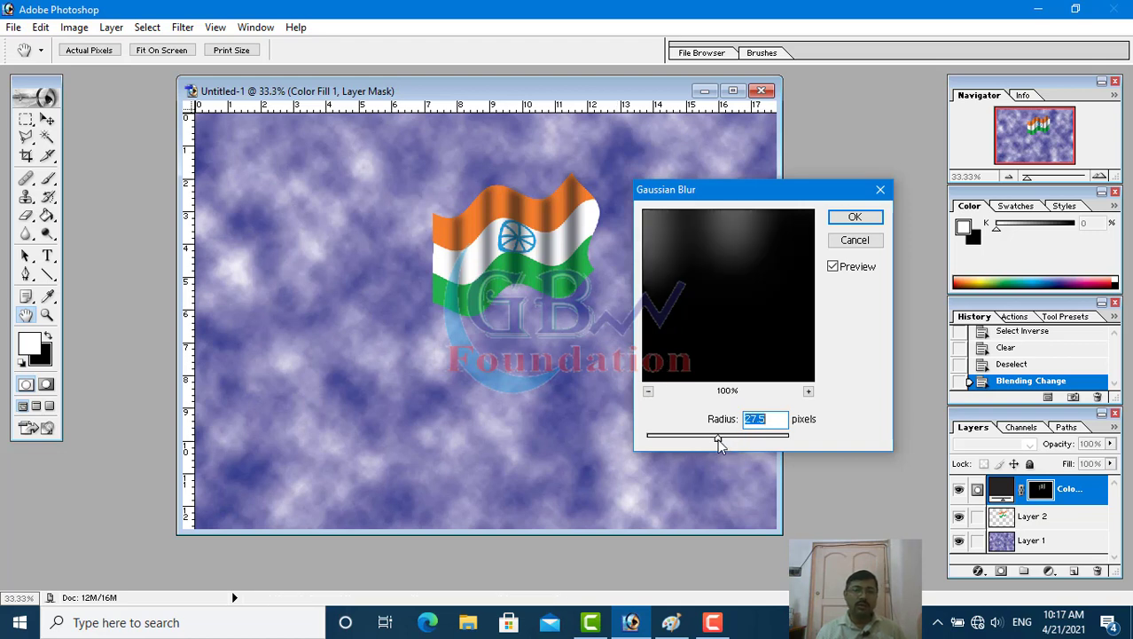
left_click_drag(718, 438, 709, 441)
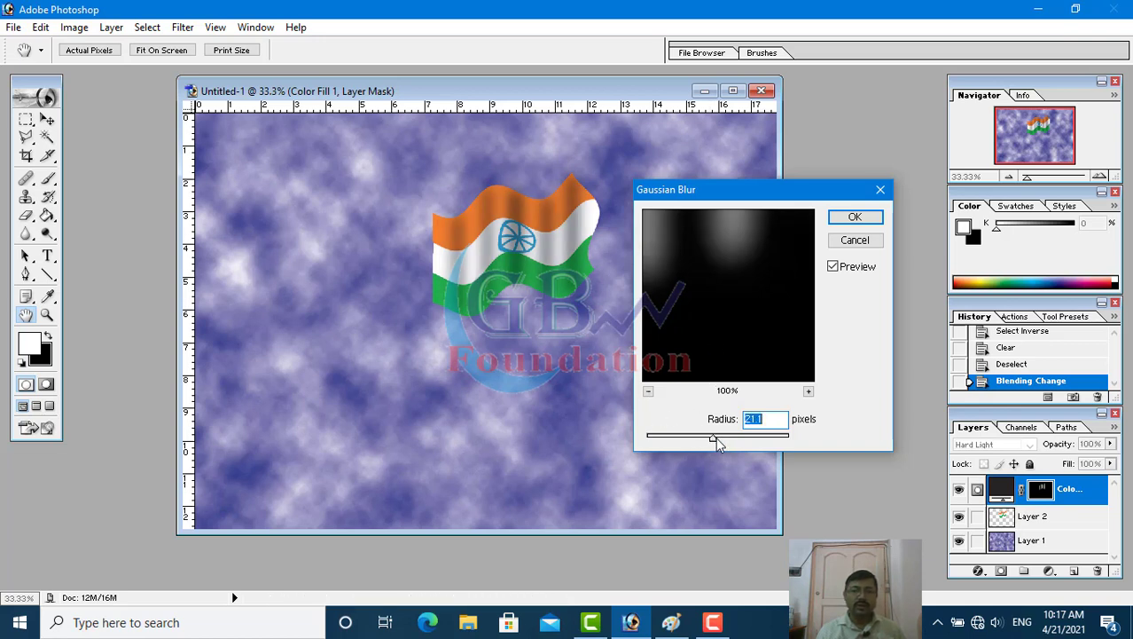
left_click_drag(713, 436, 706, 436)
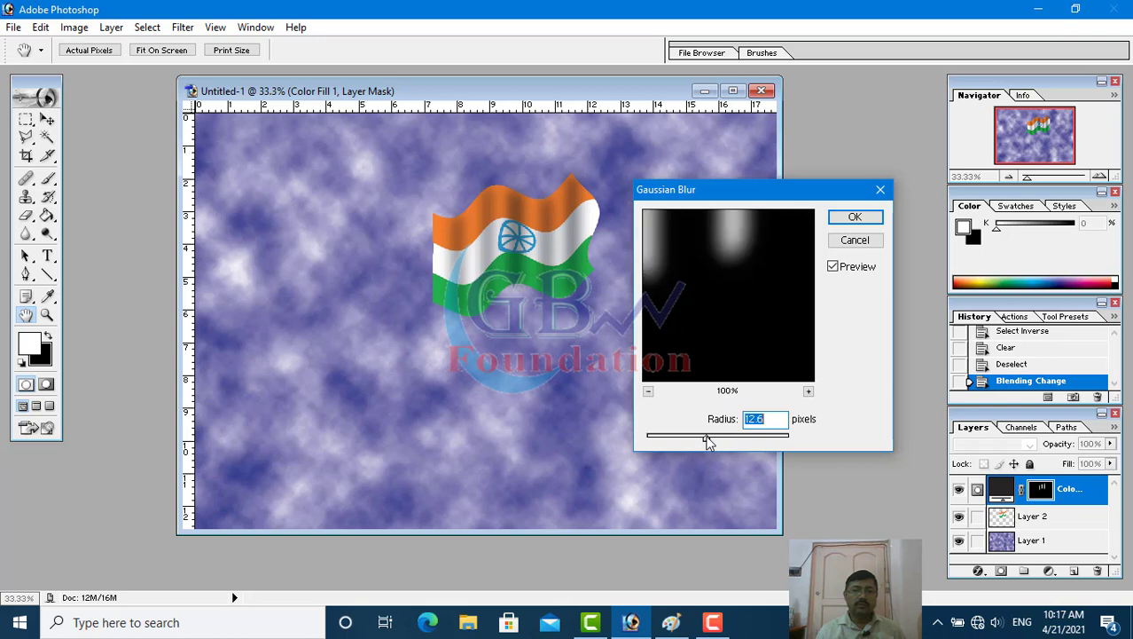
left_click(853, 220)
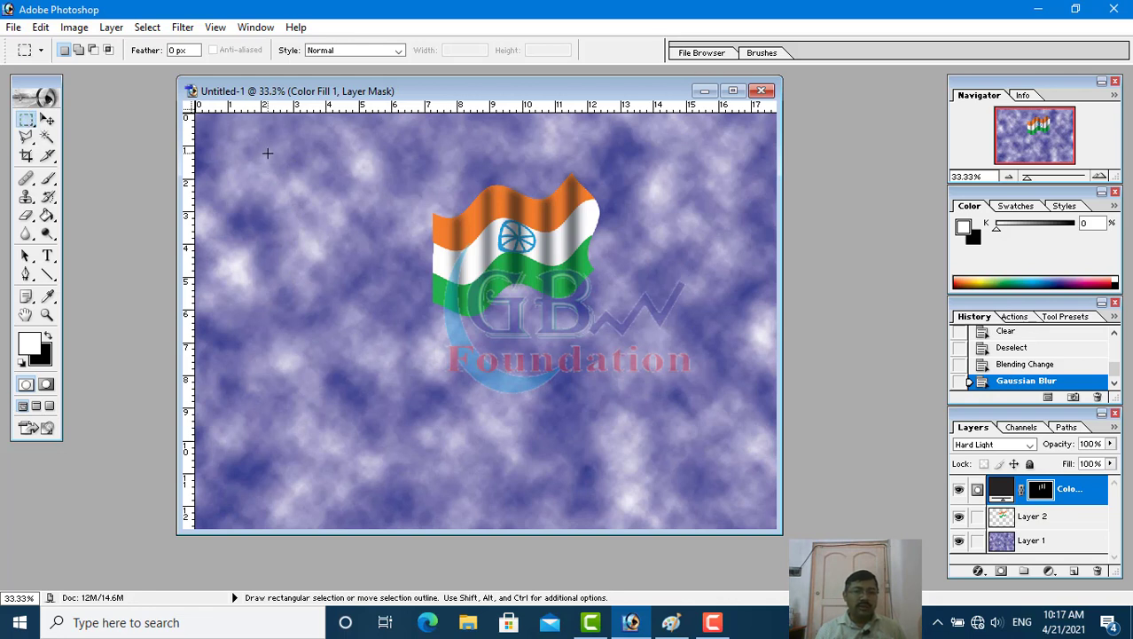
Fill a tall thin strip left of the flag with a dark red (4B0303) Solid Color fill layer
left_click_drag(282, 402, 280, 467)
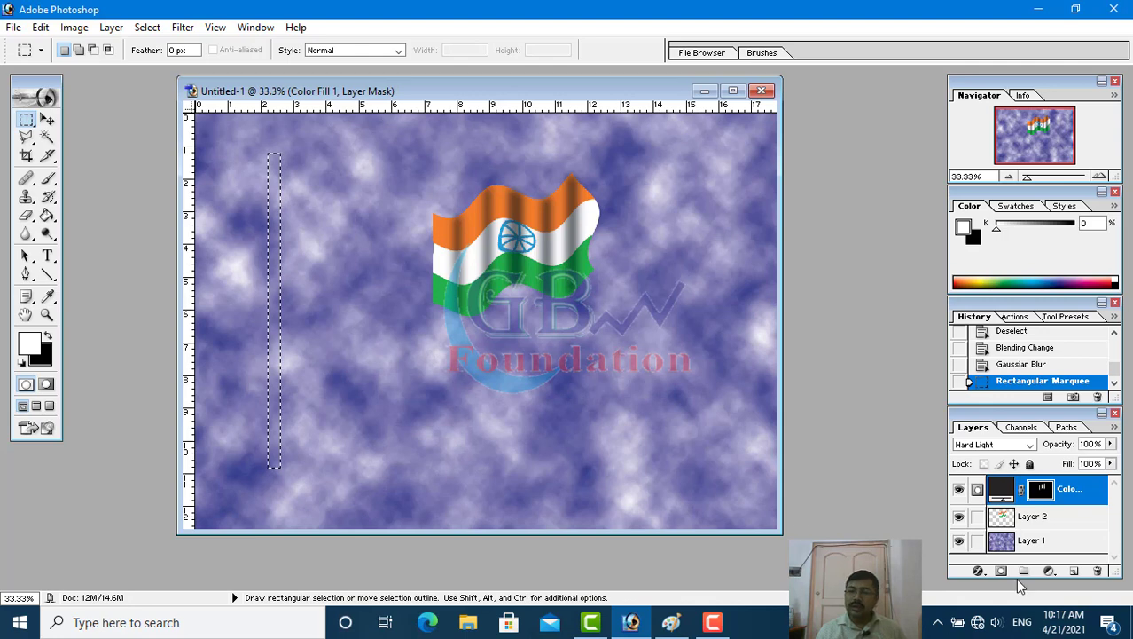
left_click(1048, 572)
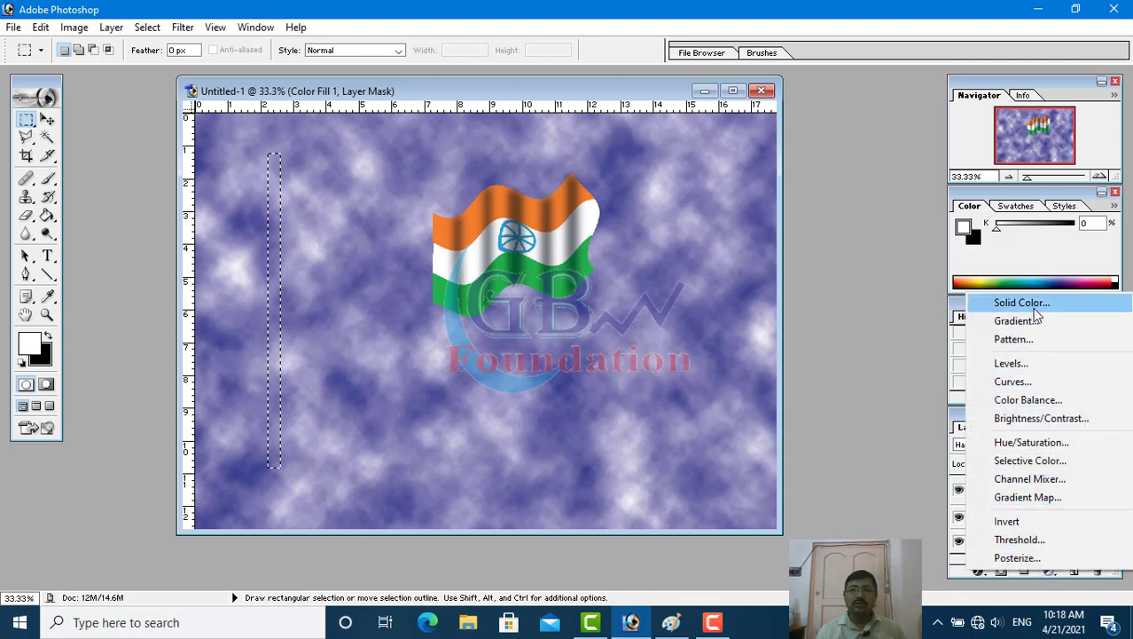
left_click(1007, 303)
mouse_move(682, 279)
left_mouse_down()
mouse_move(701, 292)
mouse_move(692, 310)
left_mouse_up()
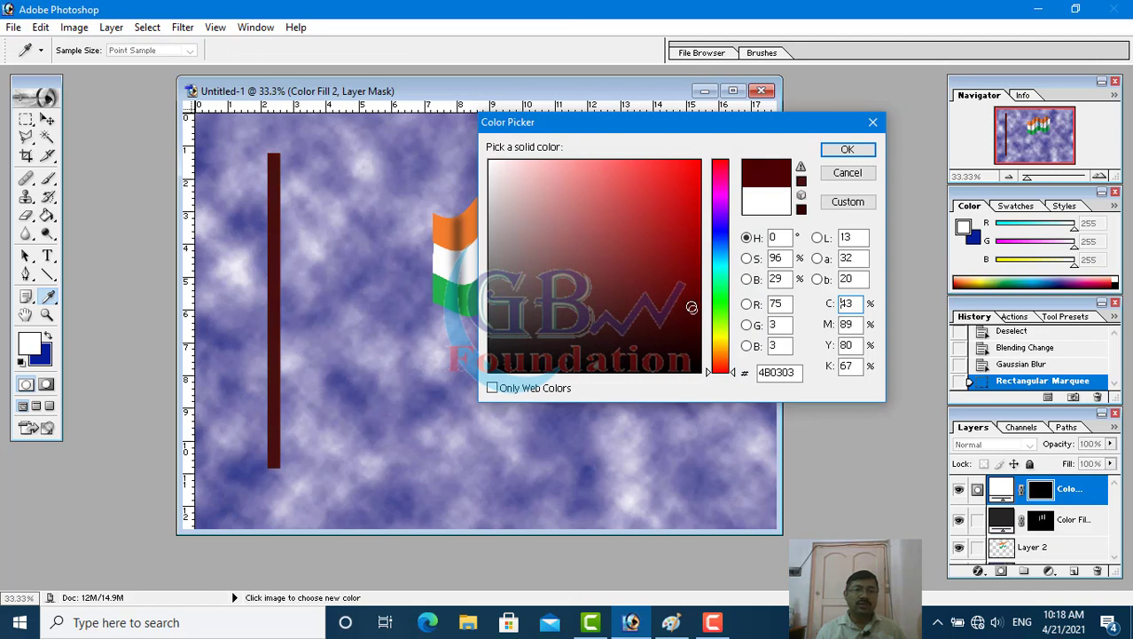
left_click(847, 149)
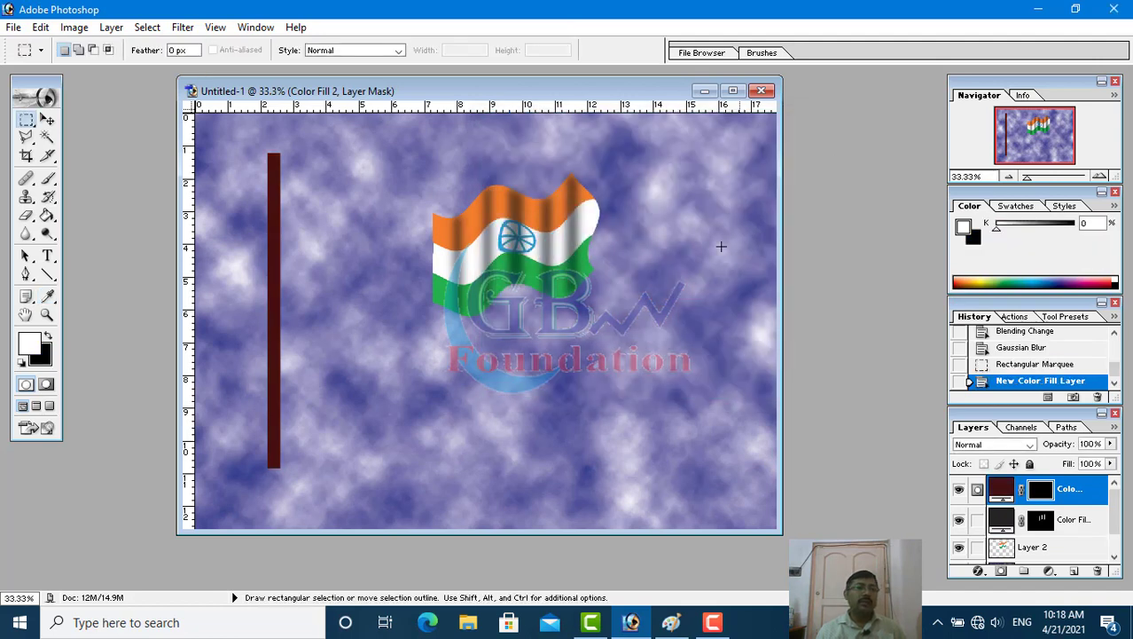
left_click(111, 26)
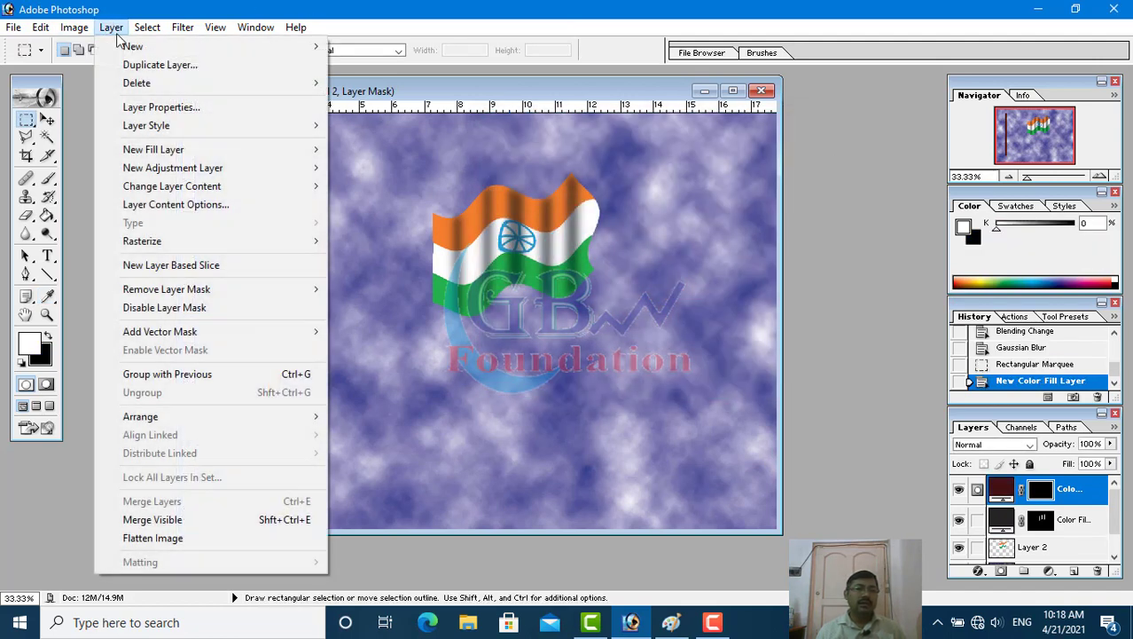
mouse_move(146, 125)
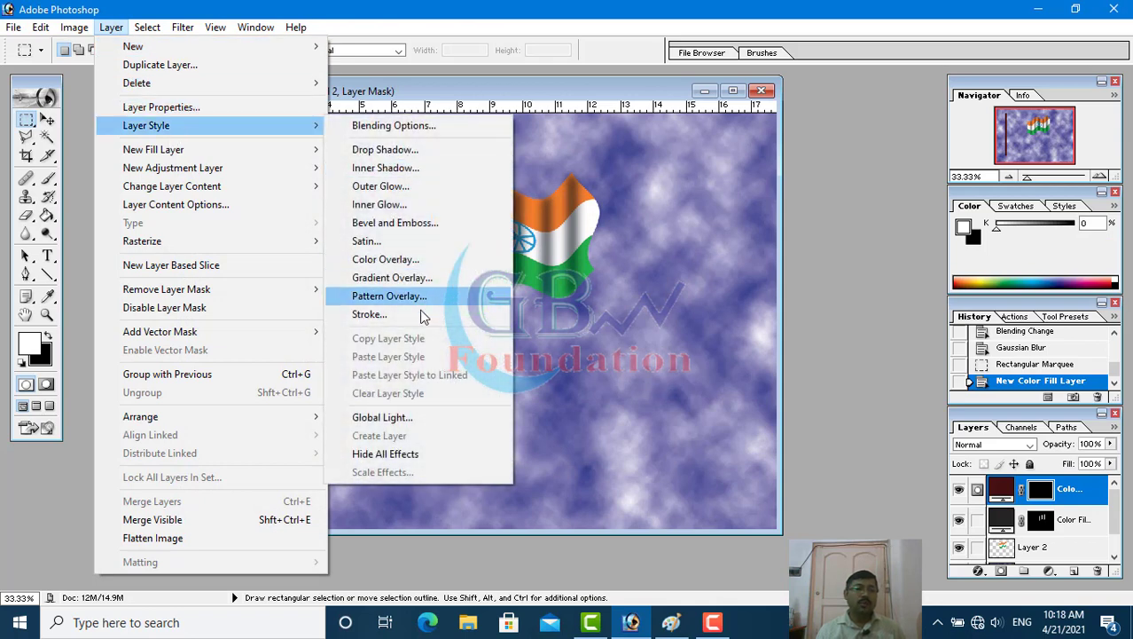
Give the maroon pole a smooth Inner Bevel and Emboss effect with 24 px size
left_click(409, 225)
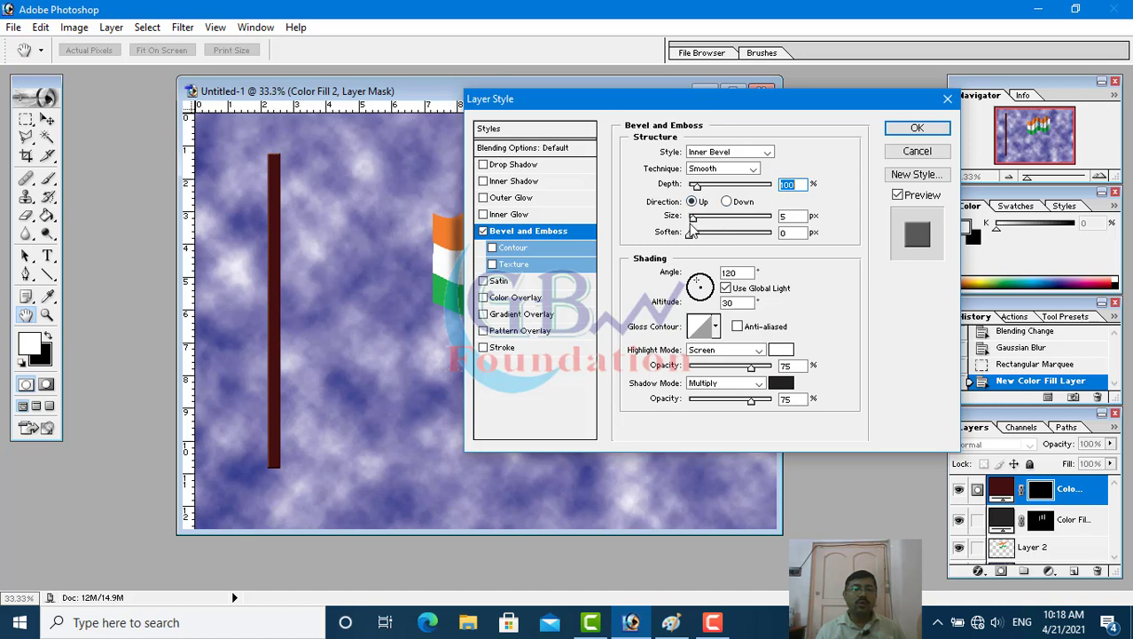
left_click_drag(692, 218, 705, 224)
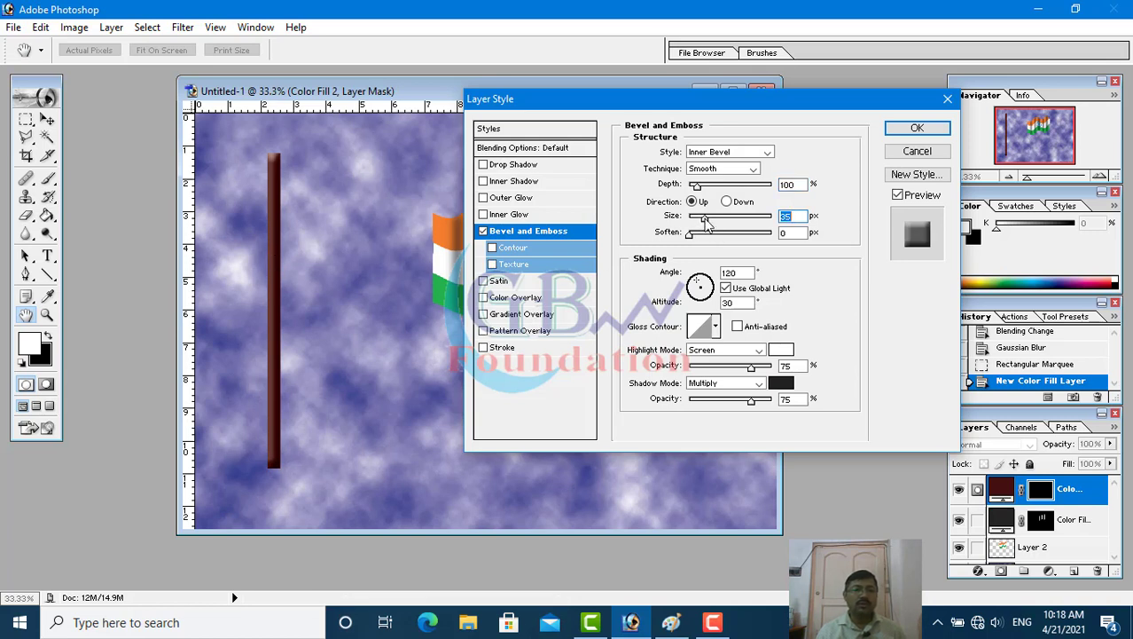
left_click_drag(706, 224, 702, 225)
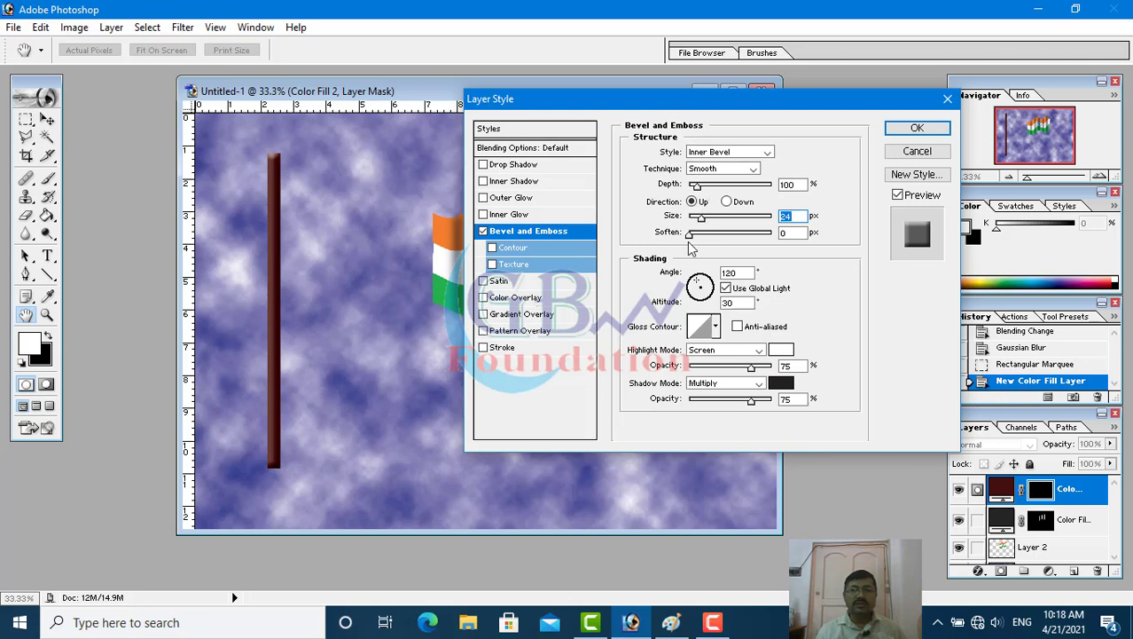
left_click(908, 129)
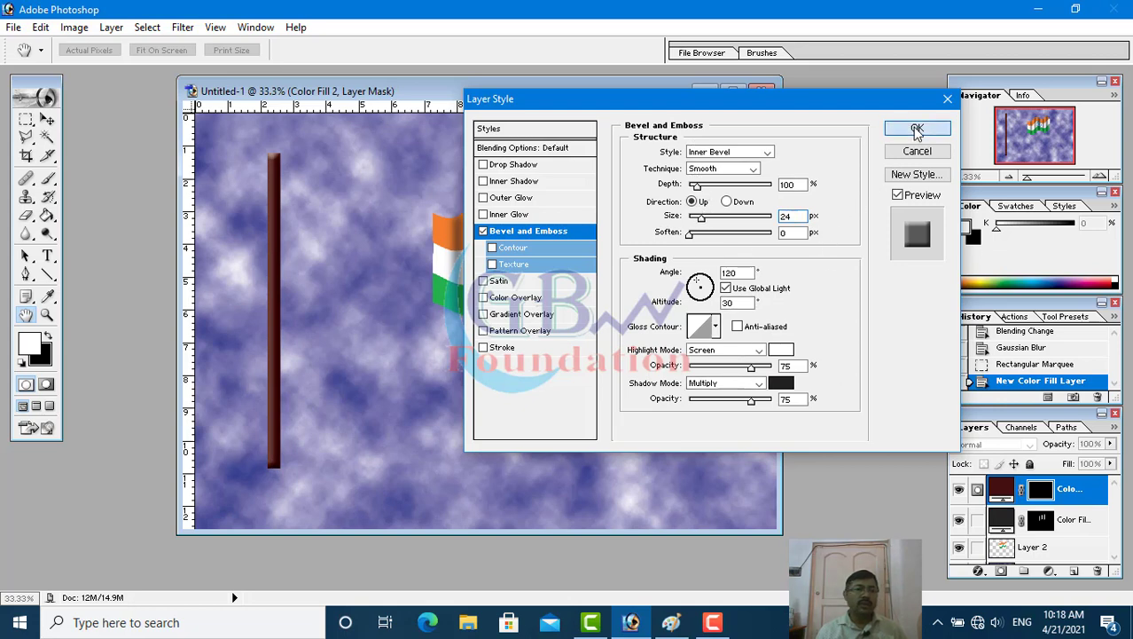
Narrow the pole, place it against the flag's left edge, and shorten it to about 83.5% height
left_click(47, 118)
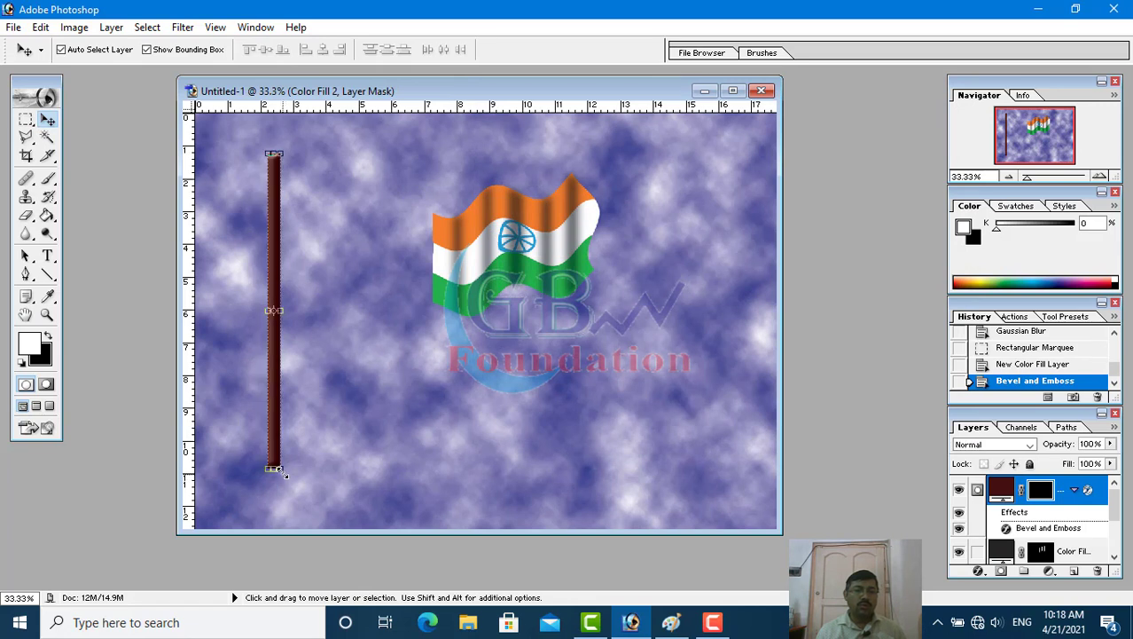
left_click_drag(282, 473, 280, 414)
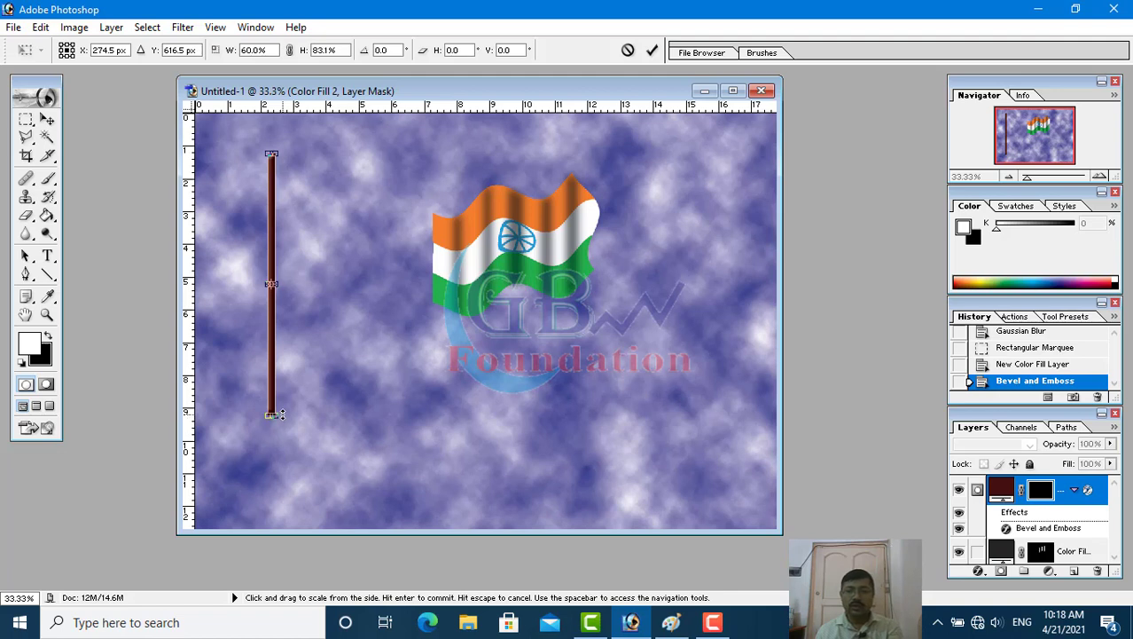
key("Return")
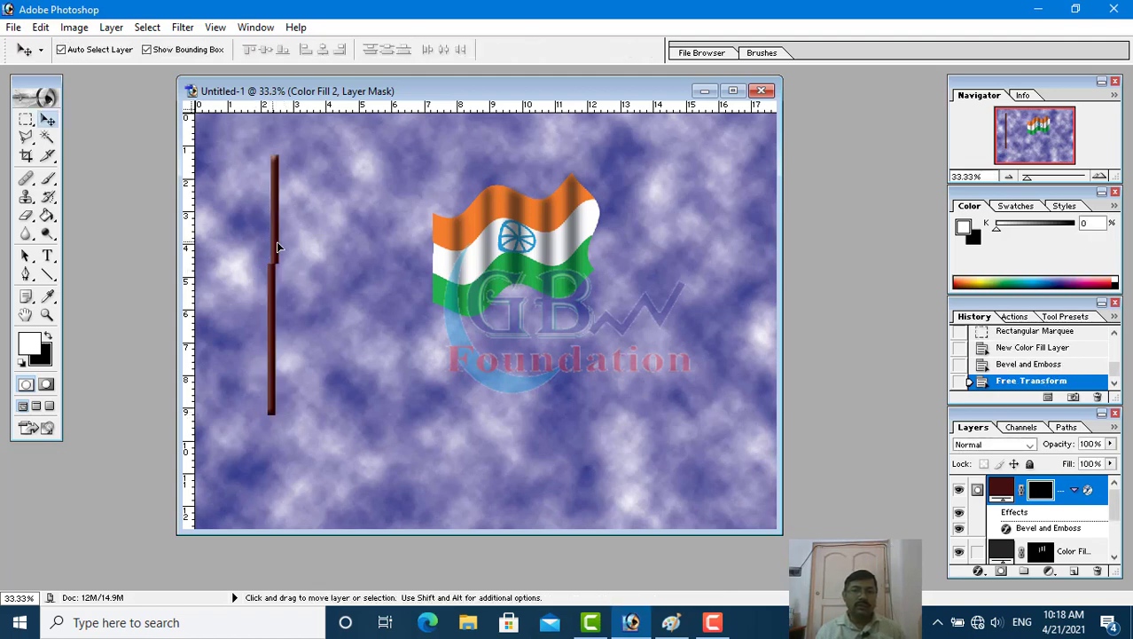
left_click_drag(276, 247, 425, 291)
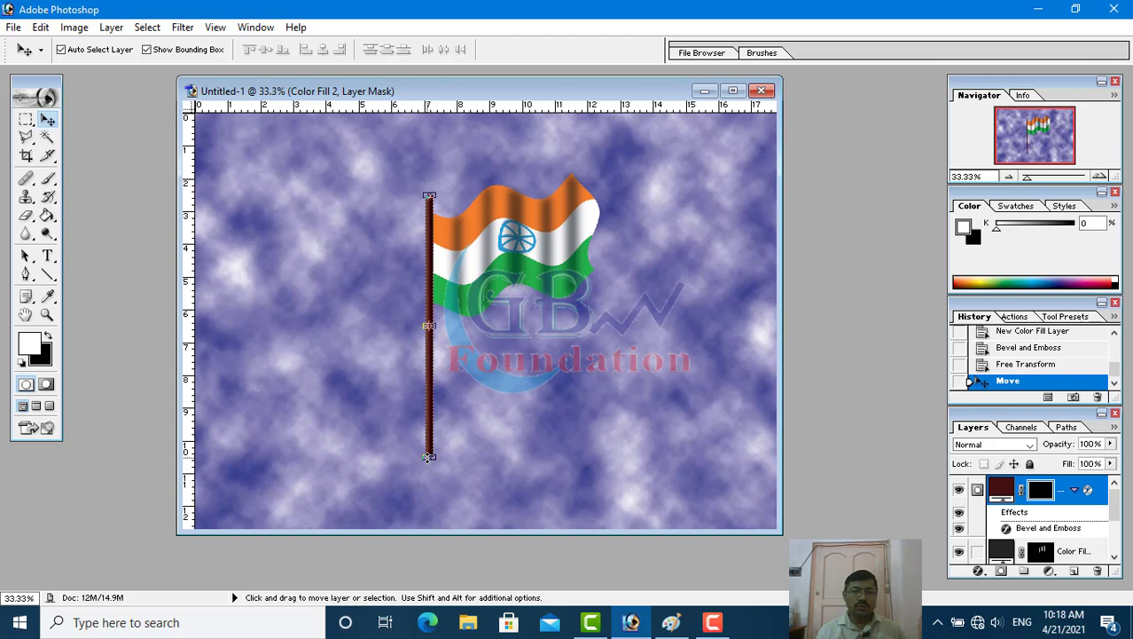
left_click_drag(429, 459, 438, 417)
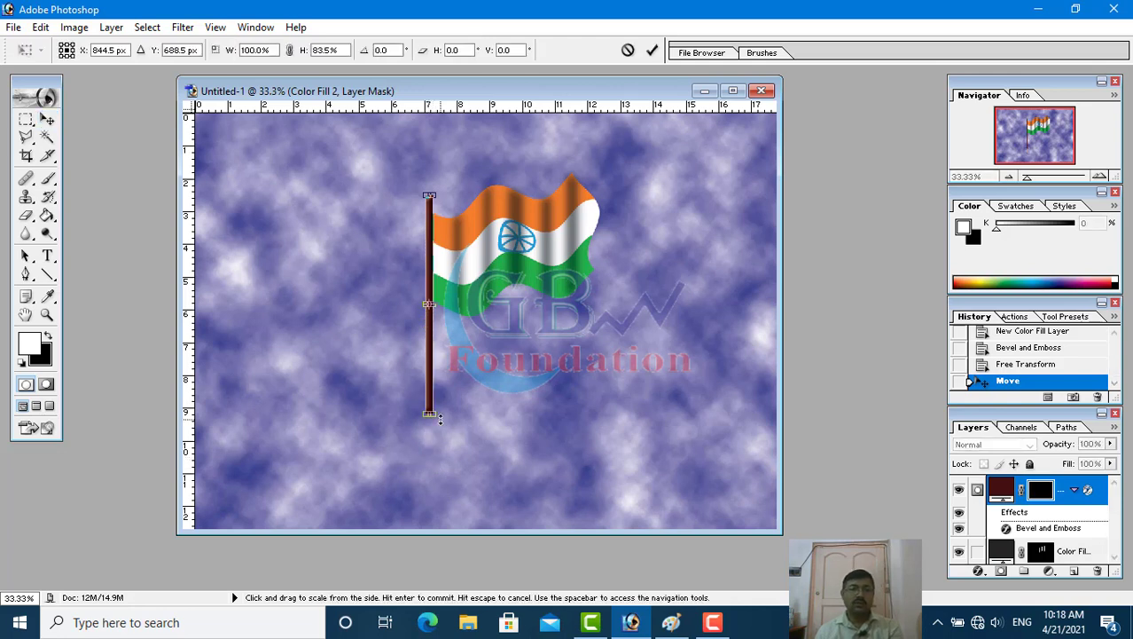
key("Return")
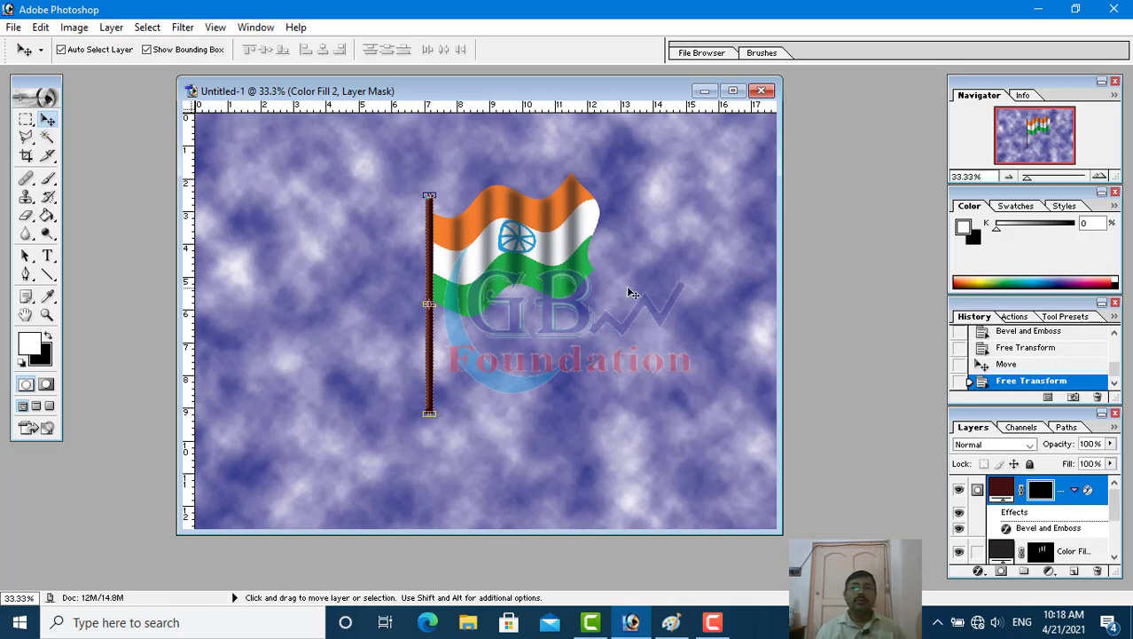
left_click(329, 453)
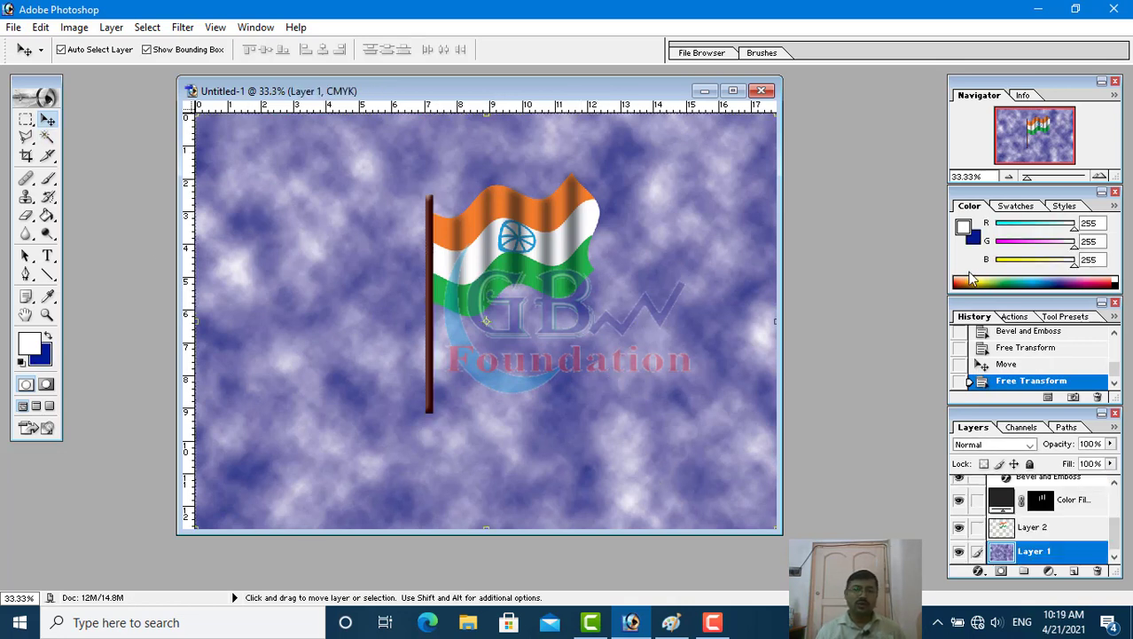